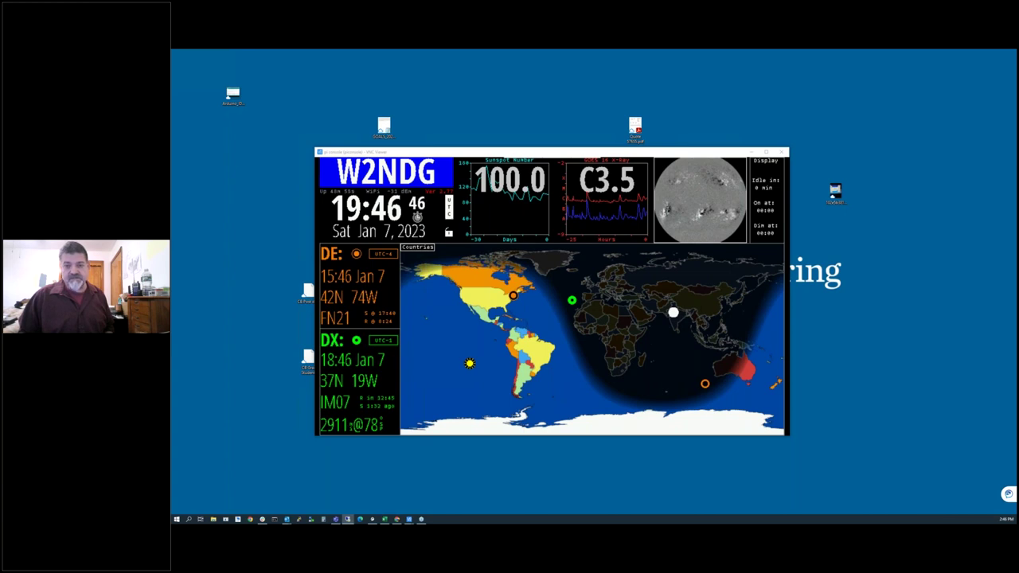
# Step: Place the DX marker on the world map in the western United States and move it to the southeast at 34N 82W
pyautogui.click(517, 151)
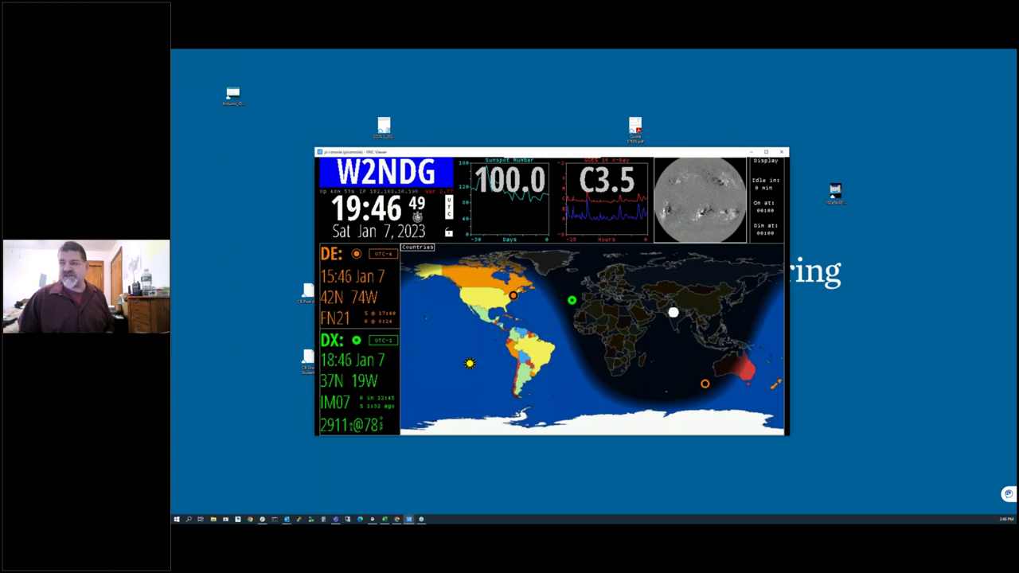
pyautogui.moveTo(541, 154)
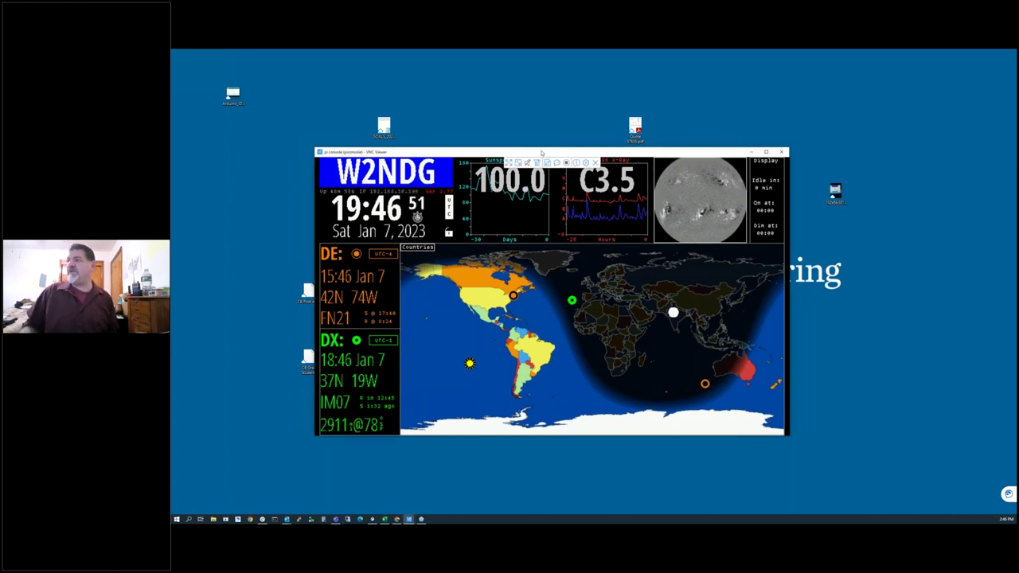
pyautogui.moveTo(541, 154); pyautogui.dragTo(551, 146)
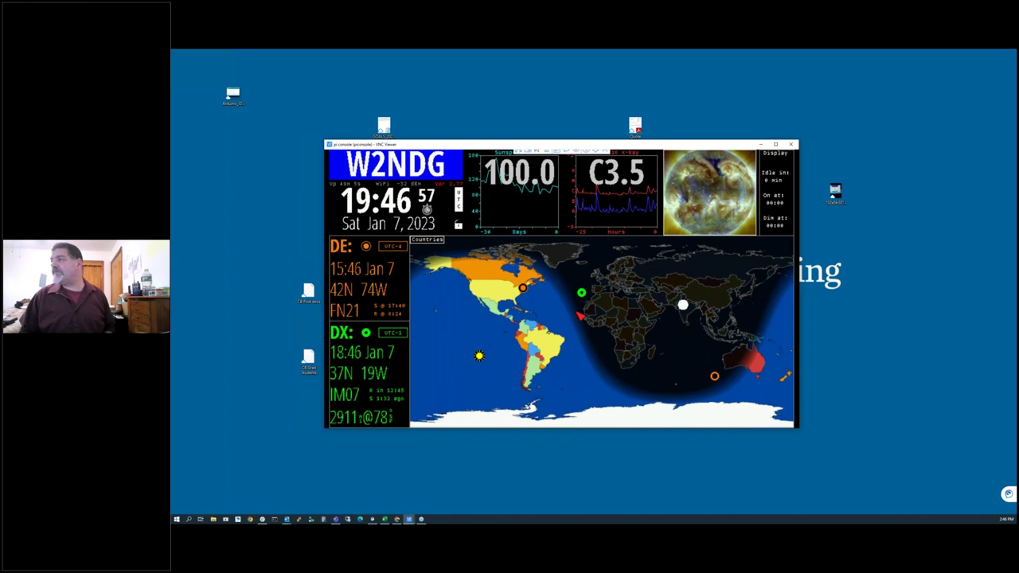
pyautogui.click(471, 314)
pyautogui.click(481, 294)
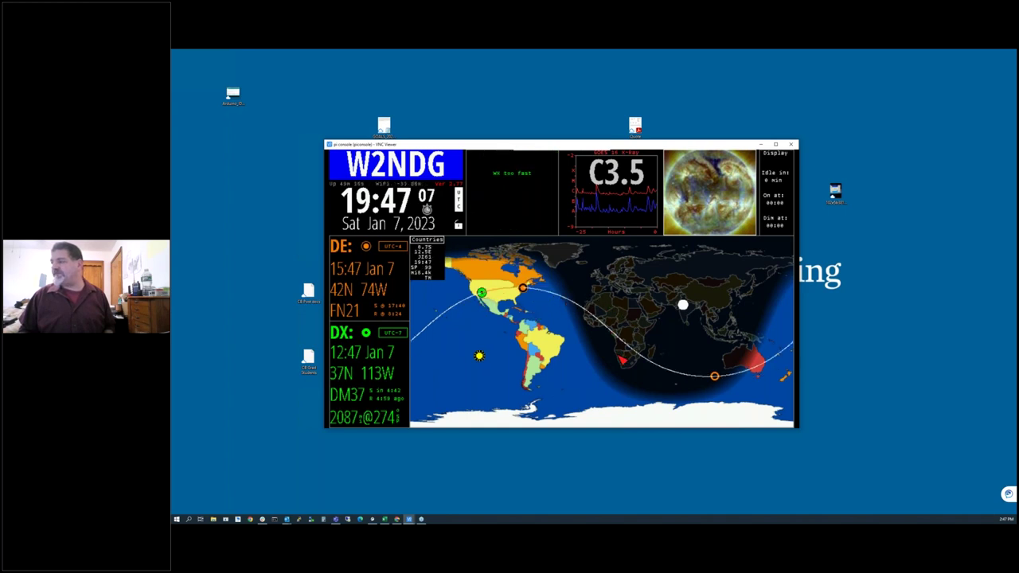
pyautogui.click(516, 297)
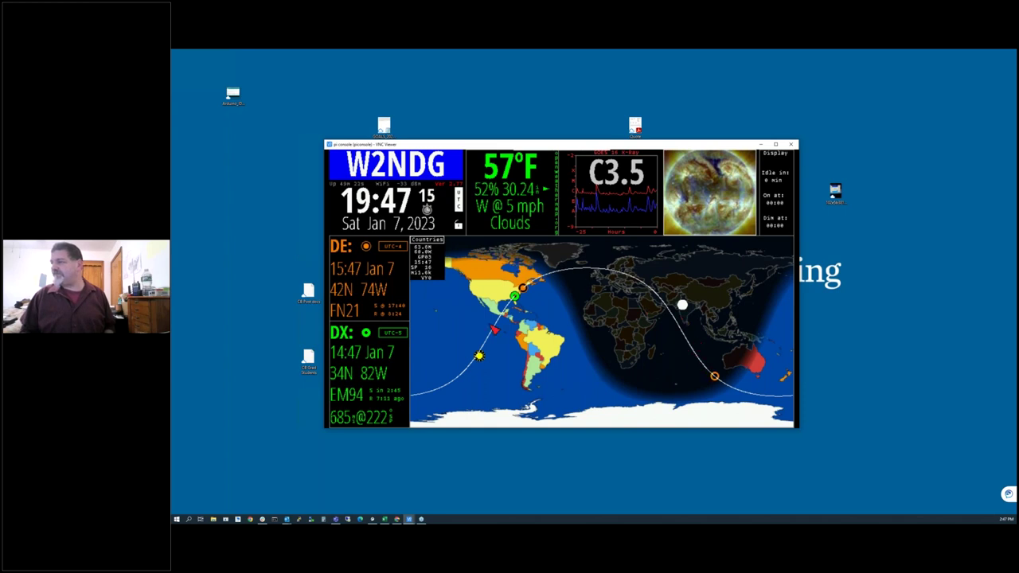
# Step: Exit HamClock to return to the Raspberry Pi desktop
pyautogui.click(460, 227)
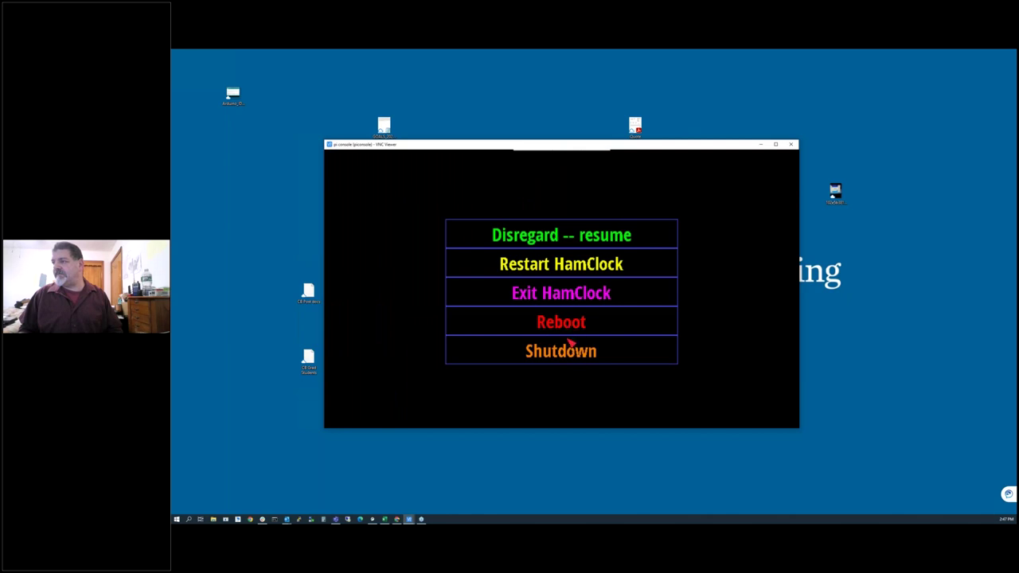
pyautogui.click(562, 293)
pyautogui.click(592, 293)
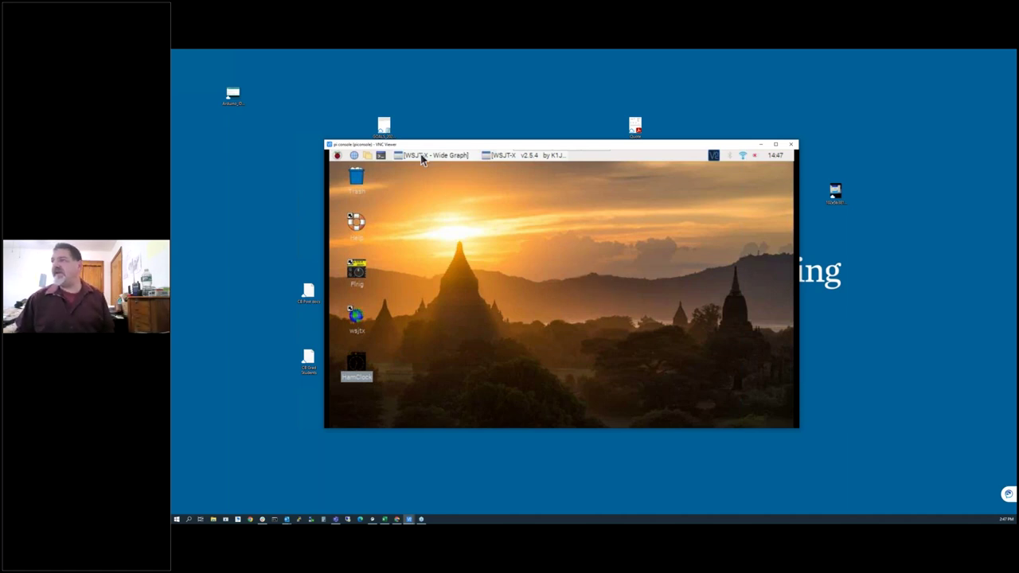
# Step: Restore the WSJT-X main window and review the earlier transmitted and received messages in the Rx Frequency list
pyautogui.click(518, 157)
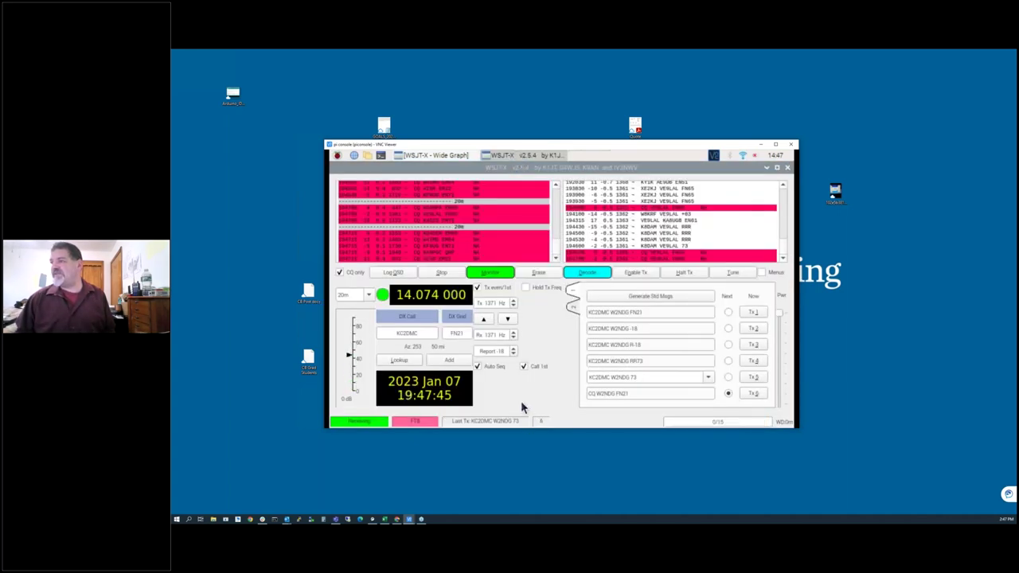
pyautogui.moveTo(777, 243); pyautogui.dragTo(779, 230)
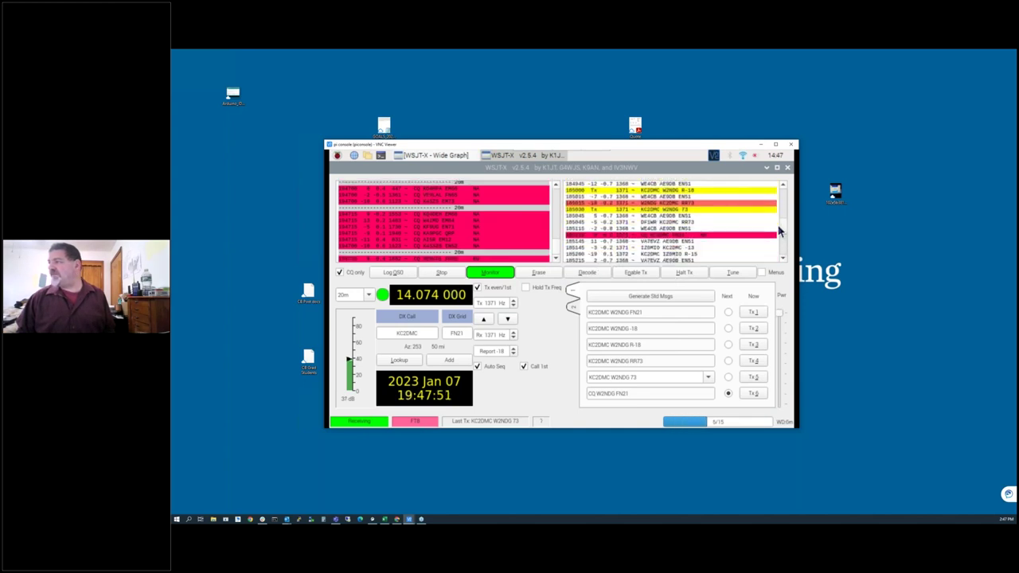
pyautogui.scroll(1, 779, 231)
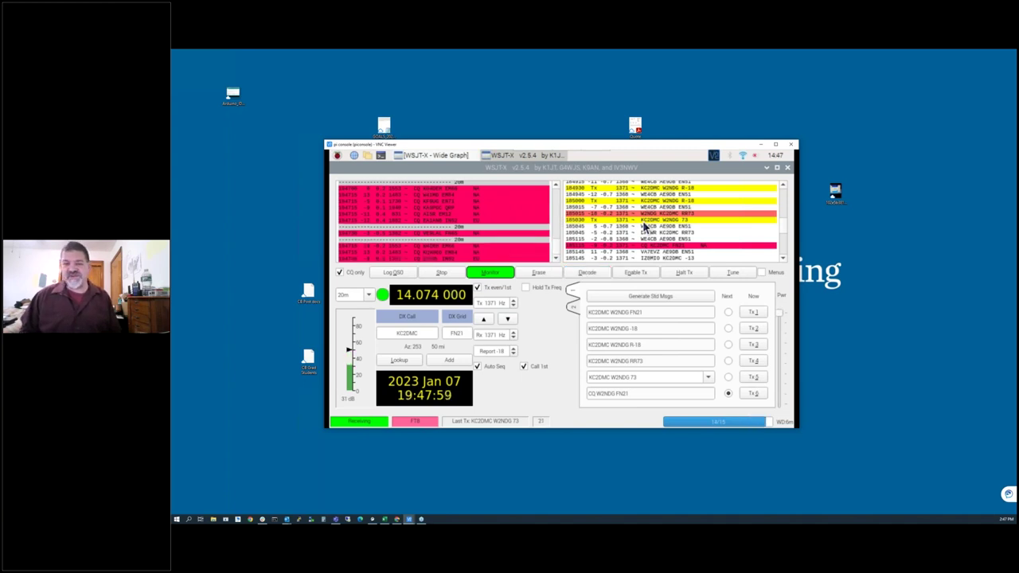
pyautogui.scroll(3, 782, 228)
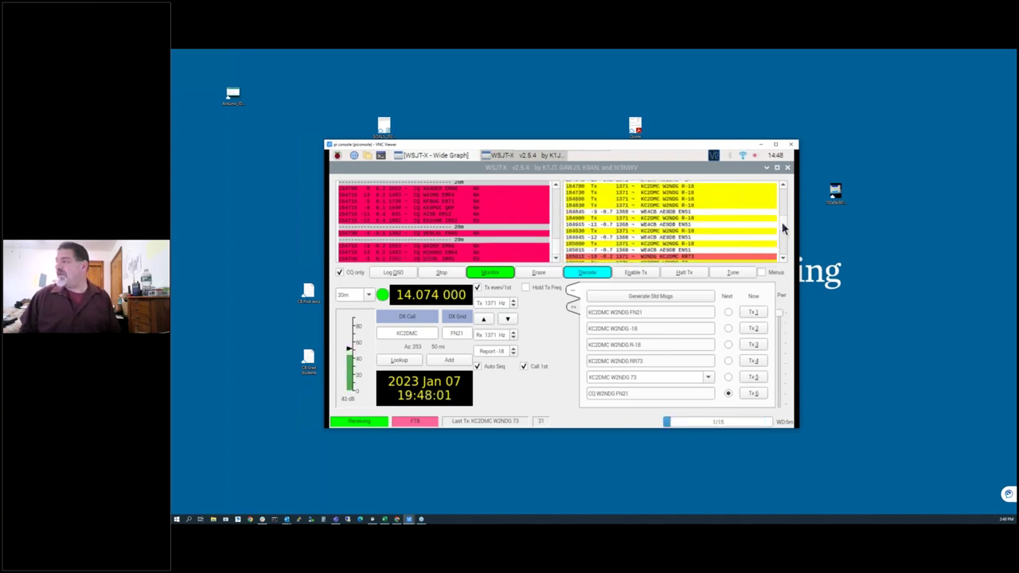
pyautogui.moveTo(782, 200); pyautogui.dragTo(784, 253)
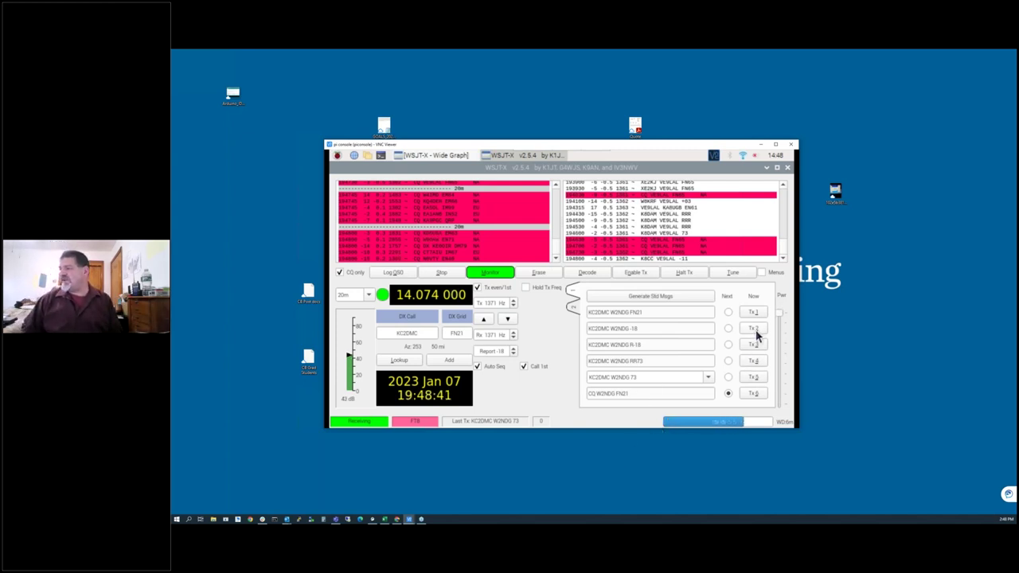
# Step: Show the WSJT-X menus and column headings and hide them again
pyautogui.click(762, 273)
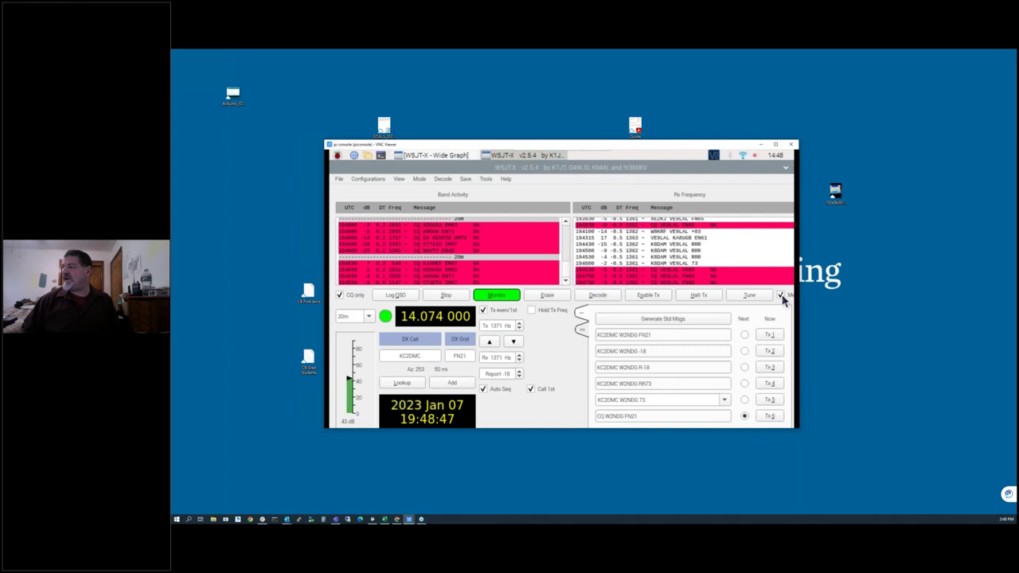
pyautogui.click(779, 295)
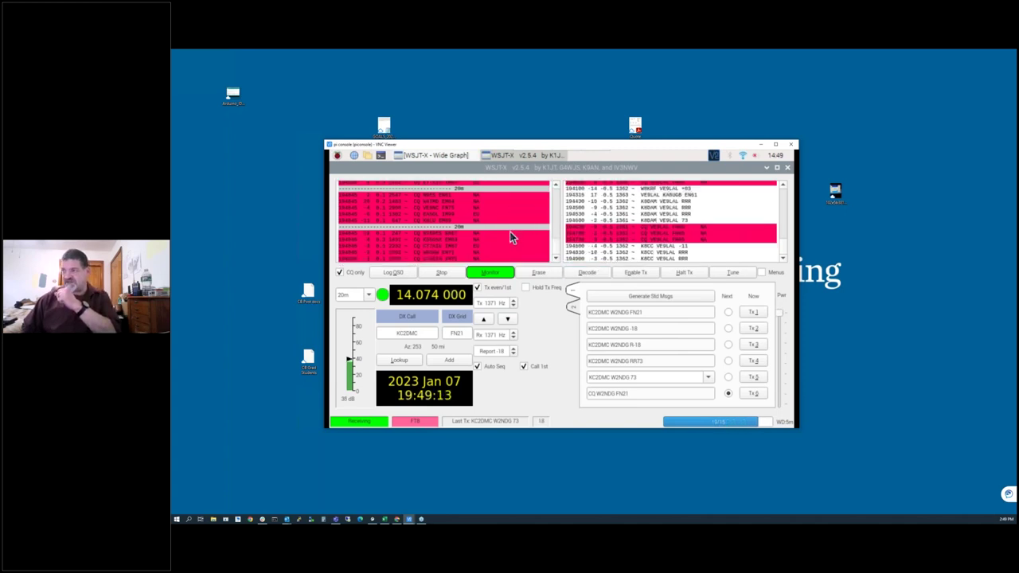
# Step: View the Wide Graph waterfall and minimize both WSJT-X windows
pyautogui.click(436, 155)
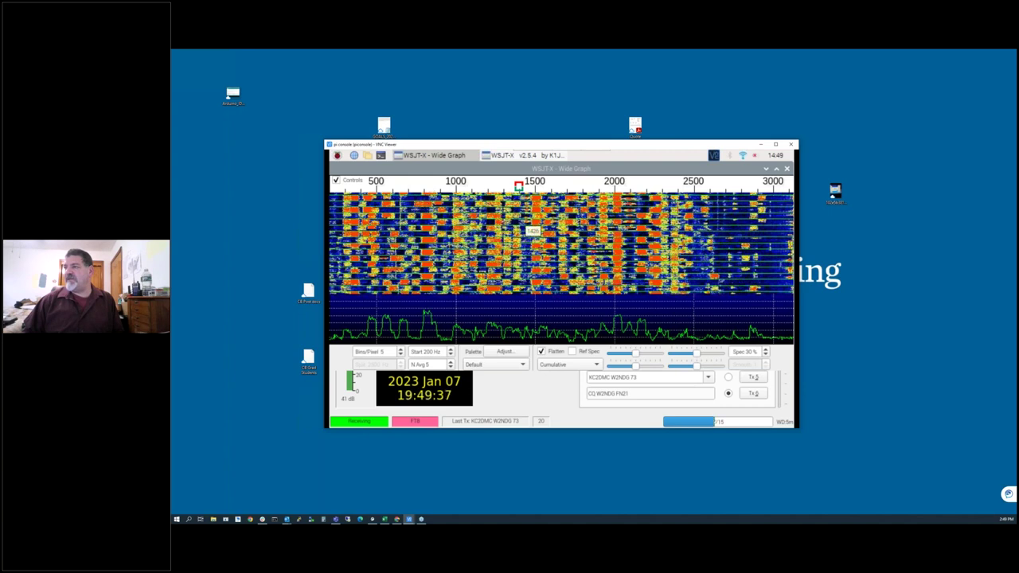
pyautogui.click(767, 170)
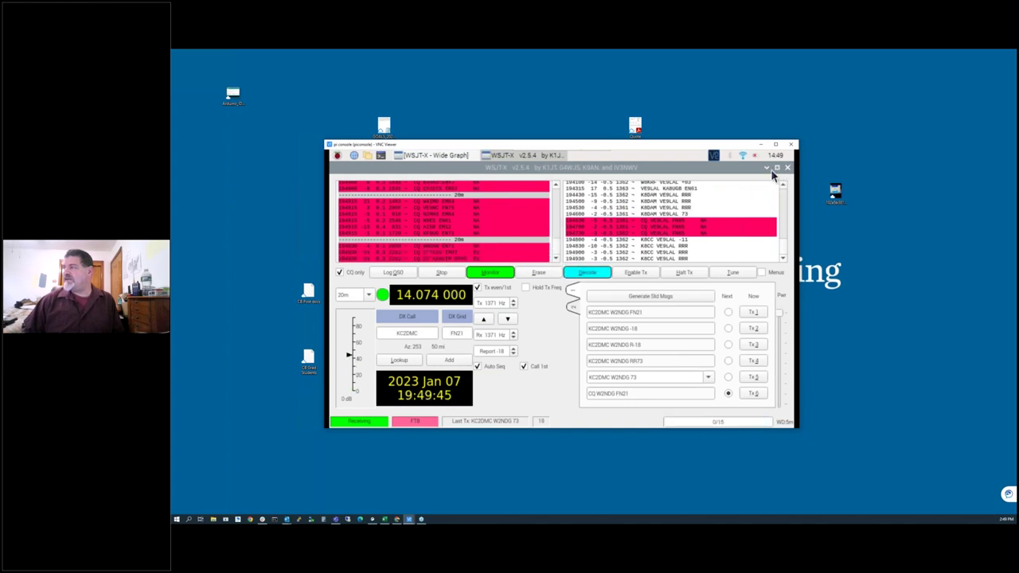
pyautogui.click(766, 170)
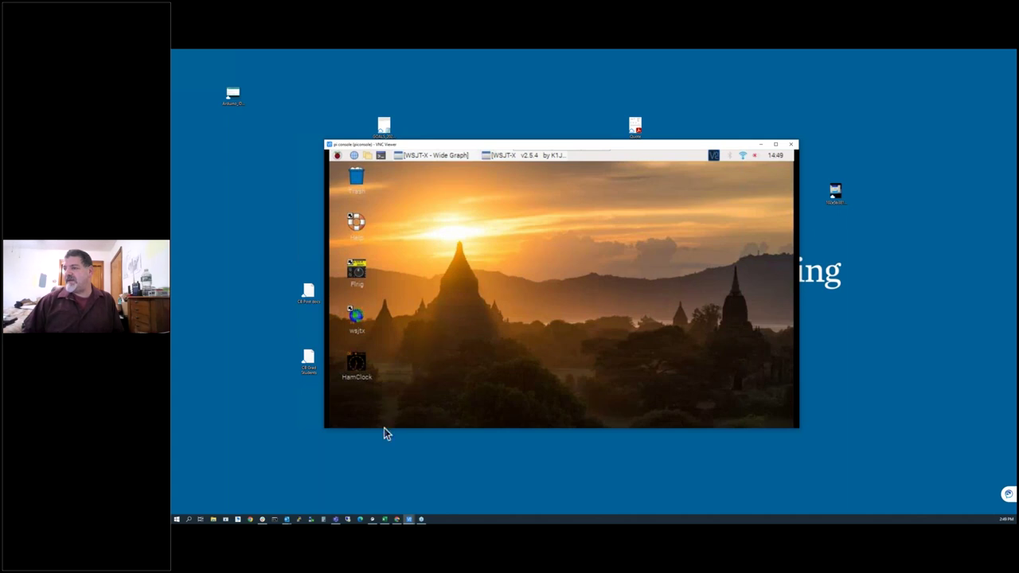
# Step: Browse the installed programs in the HamRadio category of the application list and close it without launching any
pyautogui.click(337, 155)
pyautogui.moveTo(384, 177)
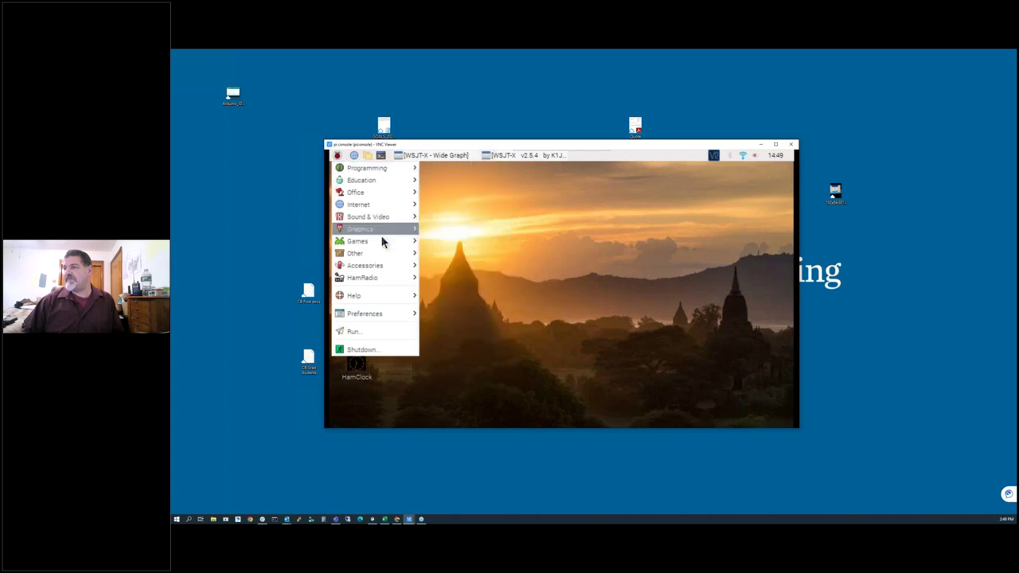
pyautogui.moveTo(379, 283)
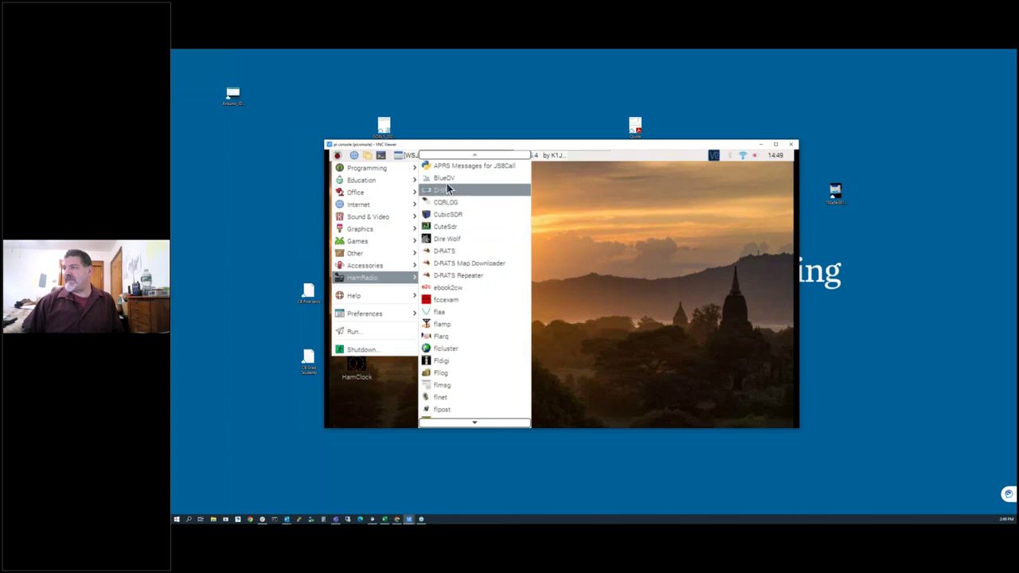
pyautogui.scroll(-1, 458, 336)
pyautogui.scroll(-7, 457, 336)
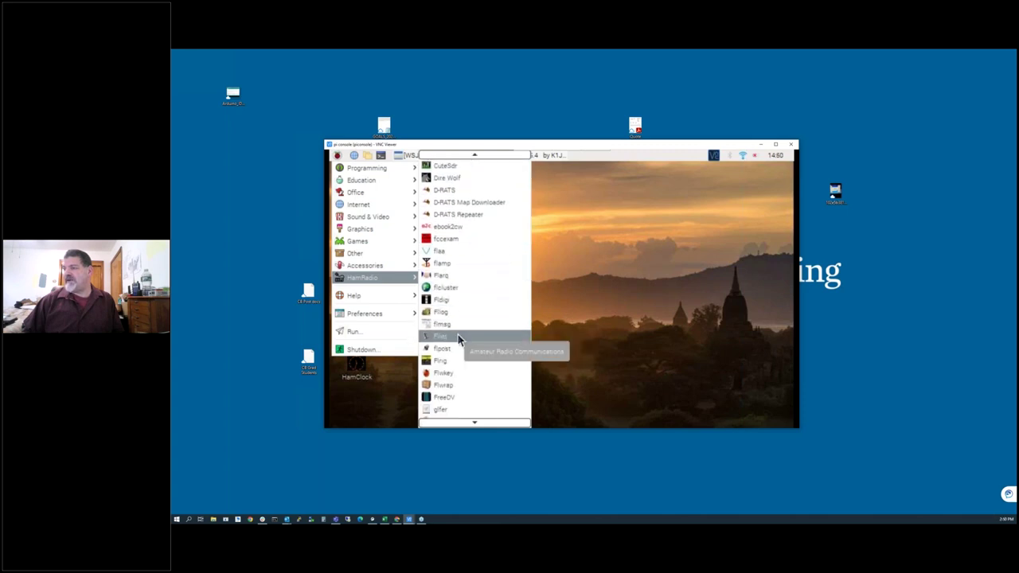
pyautogui.scroll(-11, 448, 357)
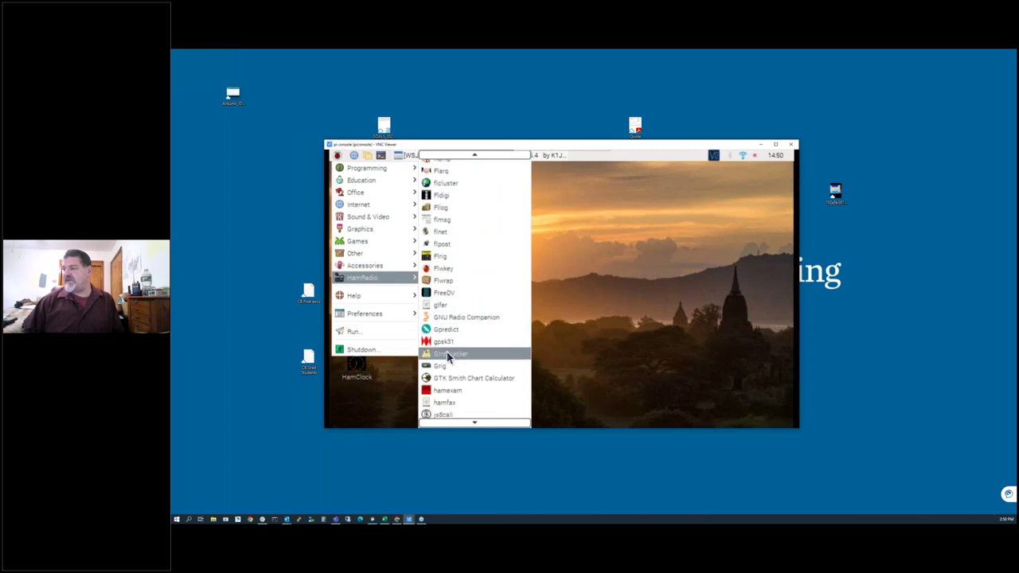
pyautogui.scroll(-10, 448, 358)
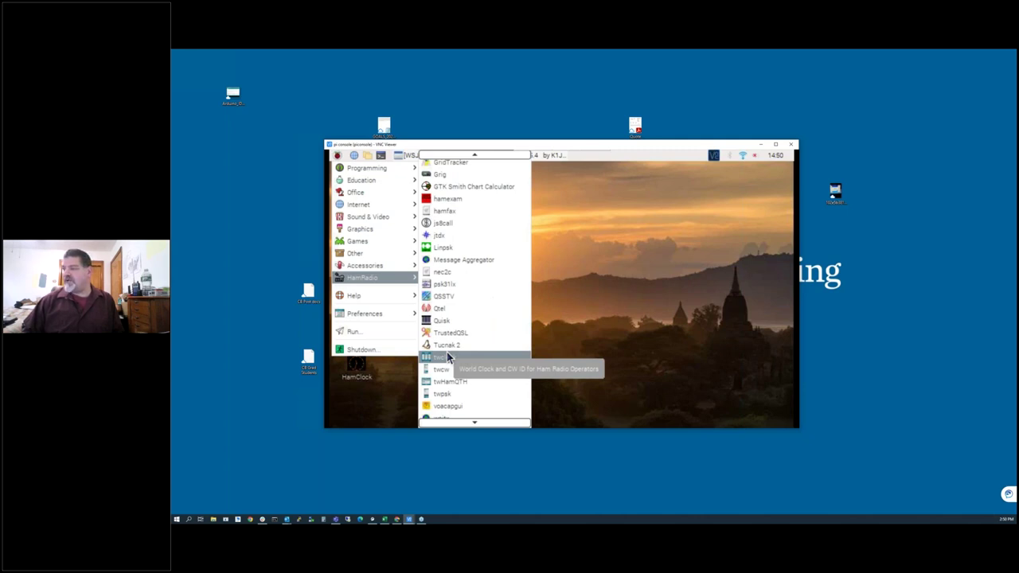
pyautogui.scroll(5, 448, 357)
pyautogui.scroll(5, 447, 357)
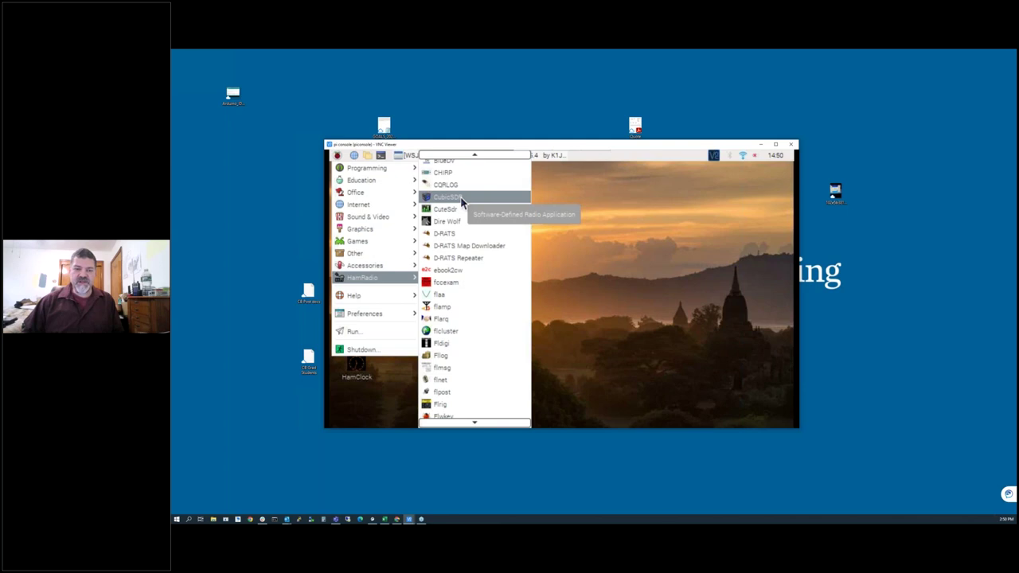
pyautogui.click(614, 216)
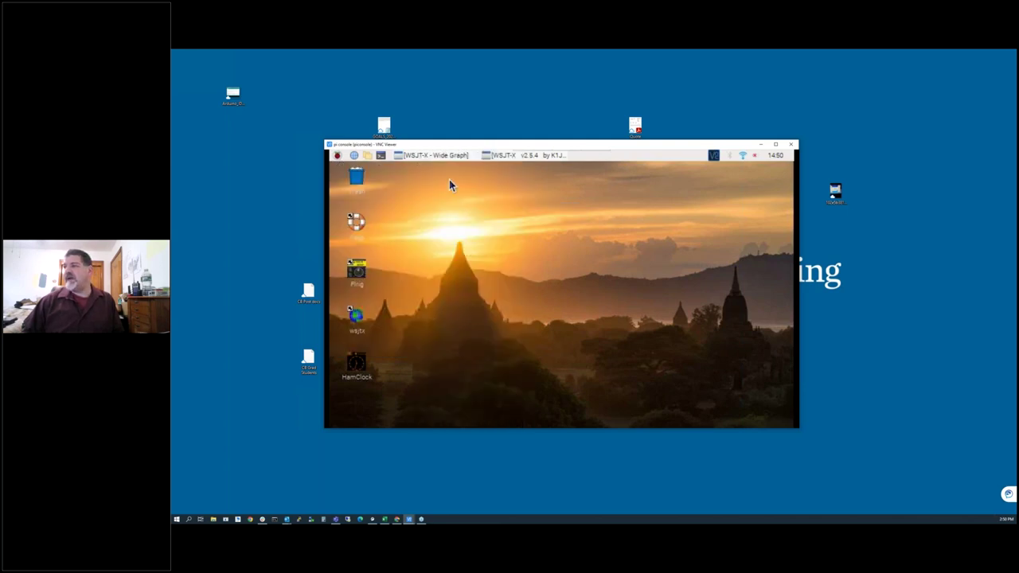
# Step: Restore the WSJT-X main window and close the program
pyautogui.click(539, 156)
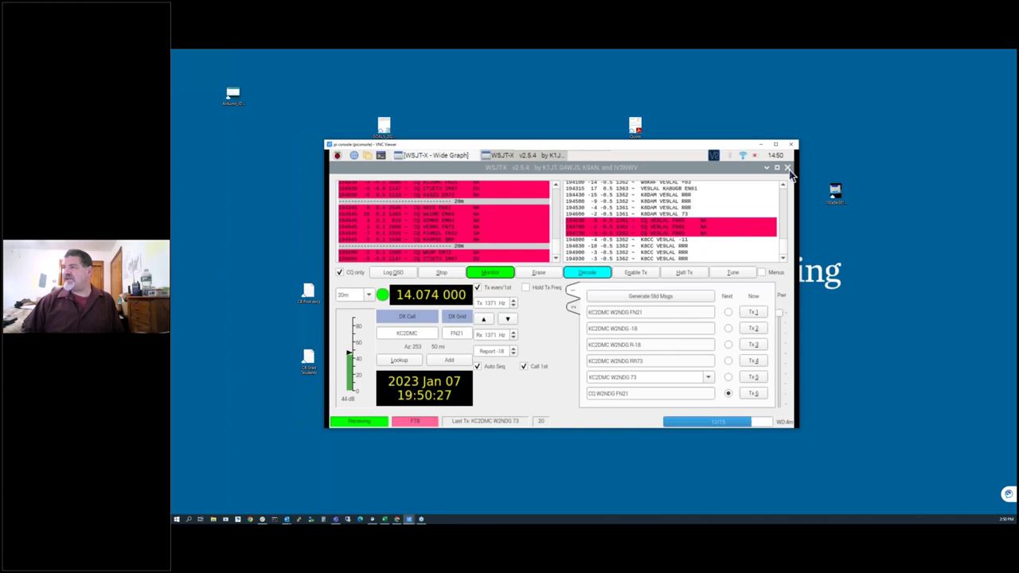
pyautogui.click(785, 170)
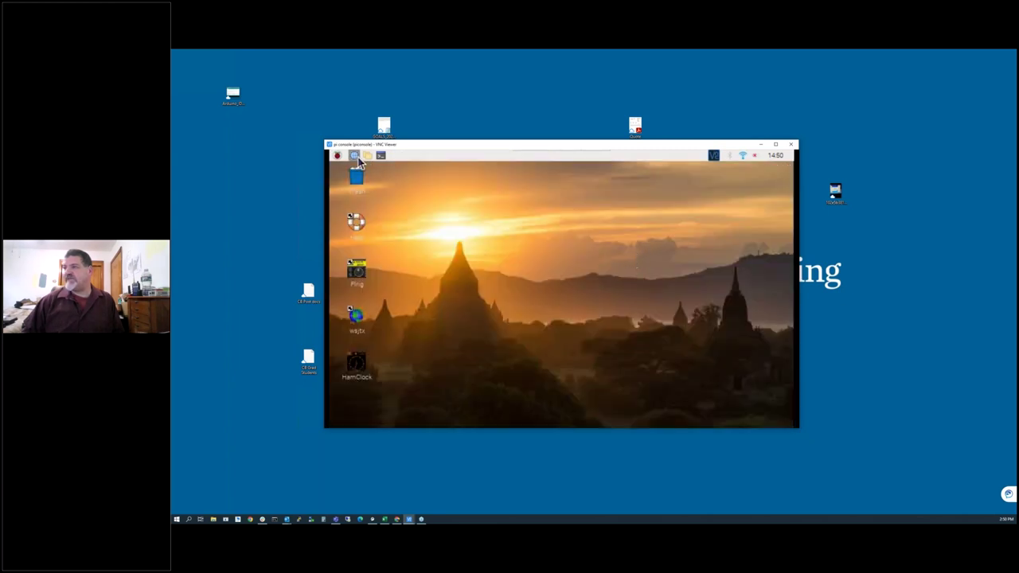
# Step: Bring the remote desktop back to the front, maximize its Chromium window and decline the Google sign-in offer
pyautogui.moveTo(501, 148); pyautogui.dragTo(183, 517)
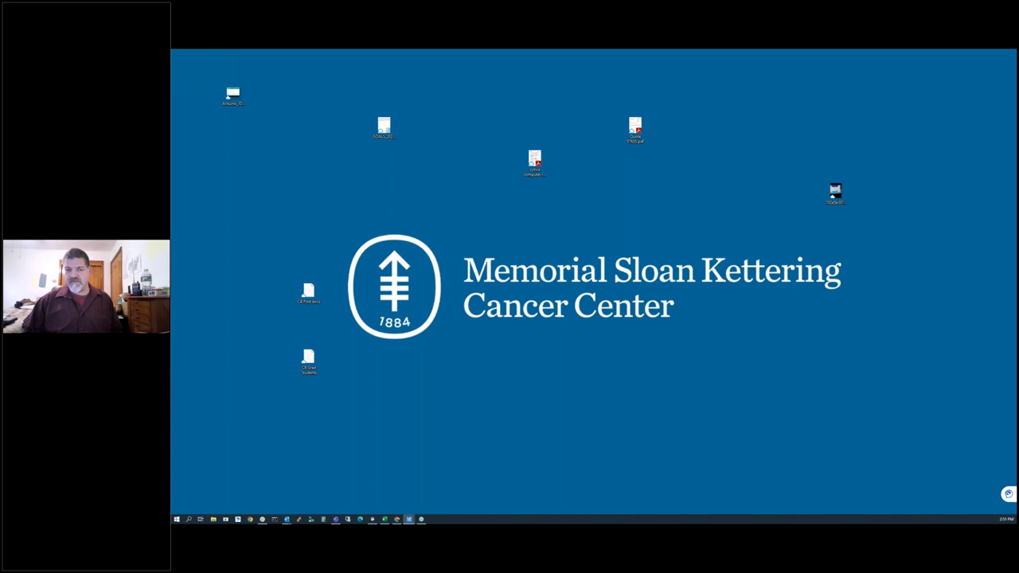
pyautogui.hotkey('alt', 'Tab')
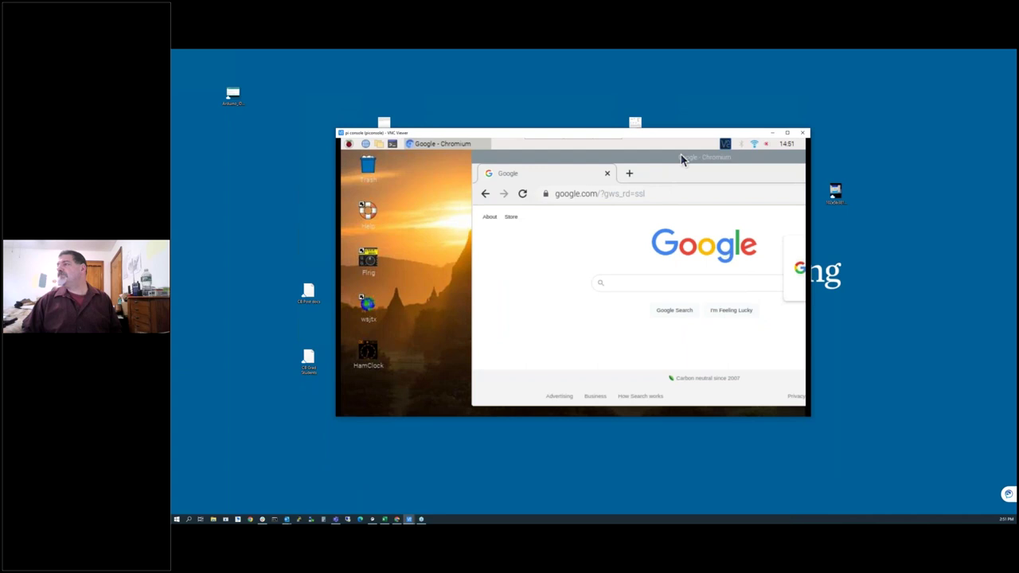
pyautogui.doubleClick(681, 157)
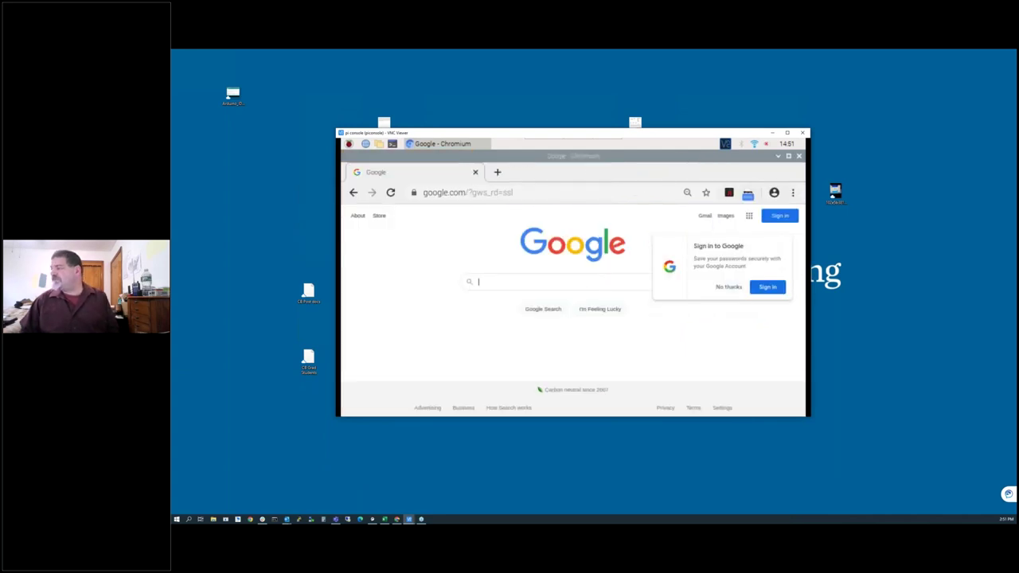
pyautogui.click(731, 286)
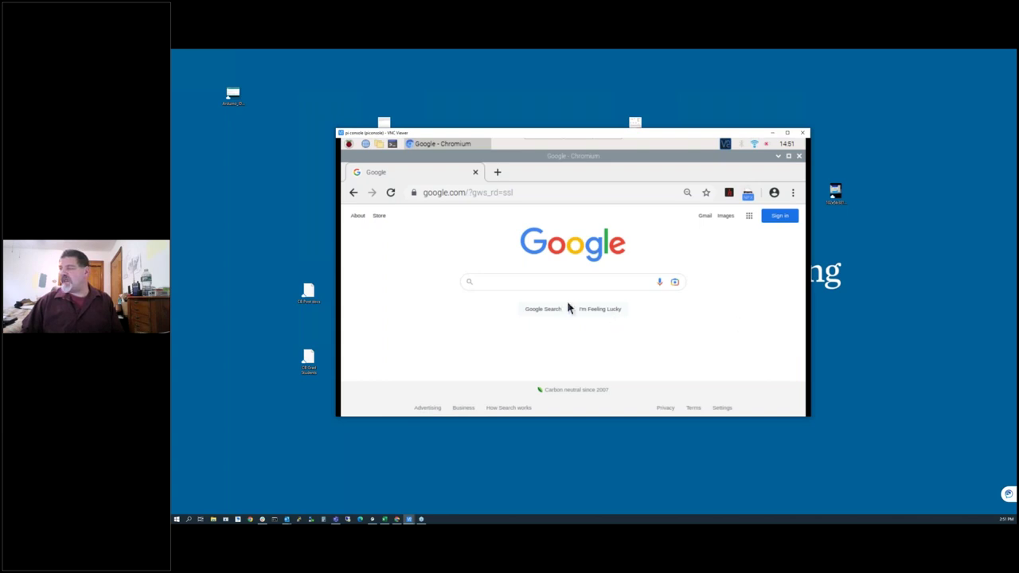
# Step: Go to websdr.org and look through the list of active WebSDR servers
pyautogui.click(522, 193)
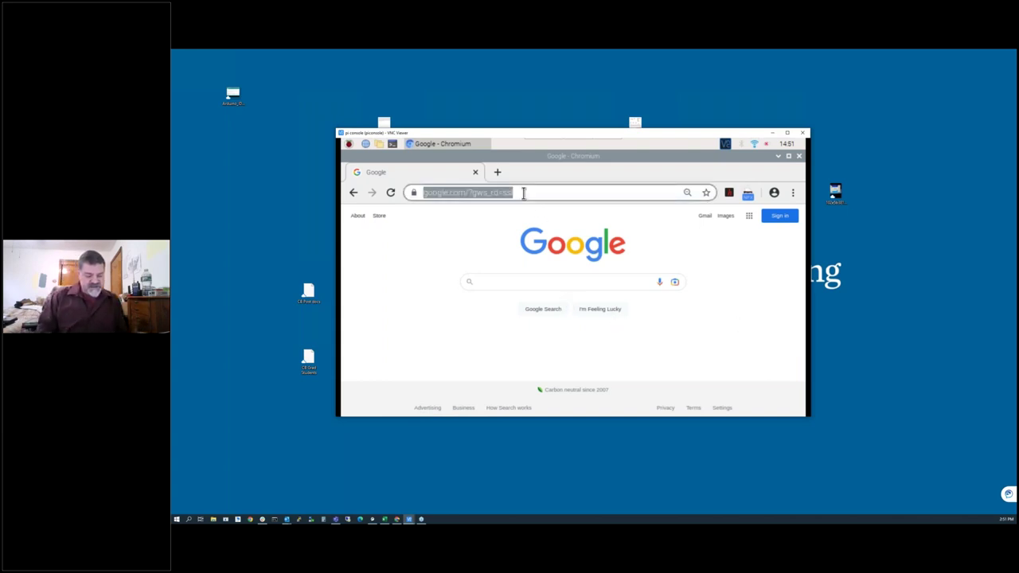
pyautogui.write('we')
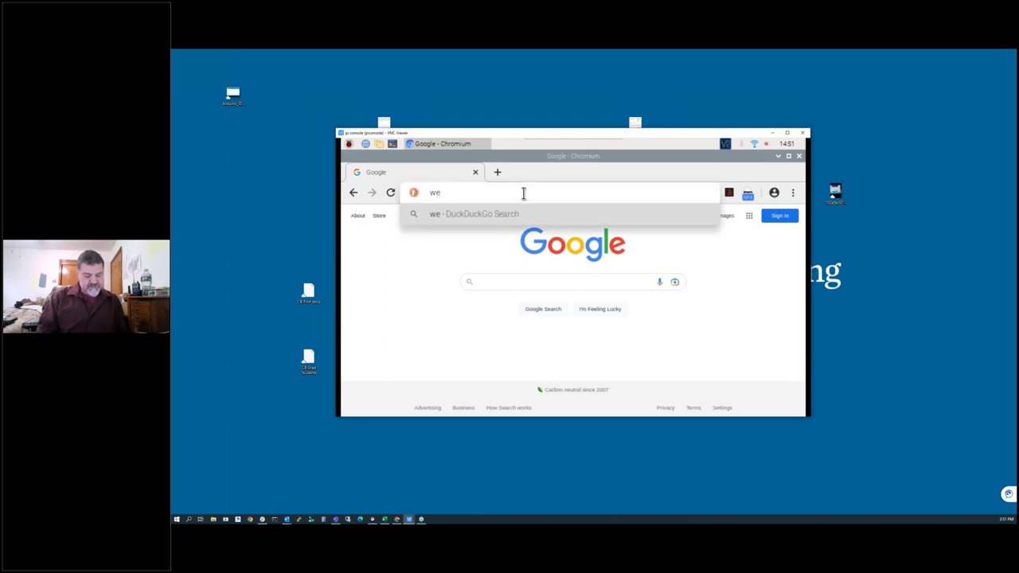
pyautogui.write('bsdr.org')
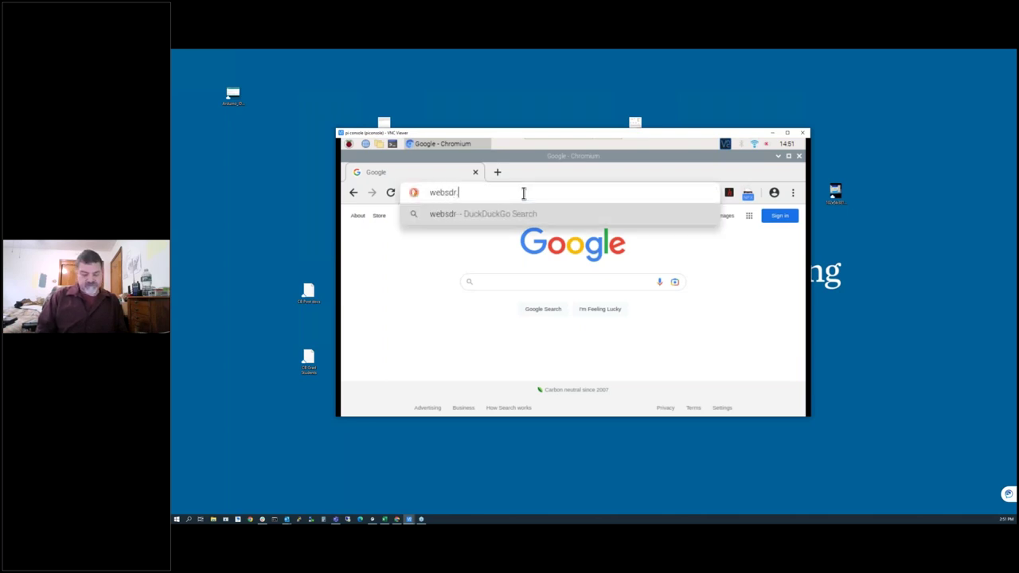
pyautogui.press('Return')
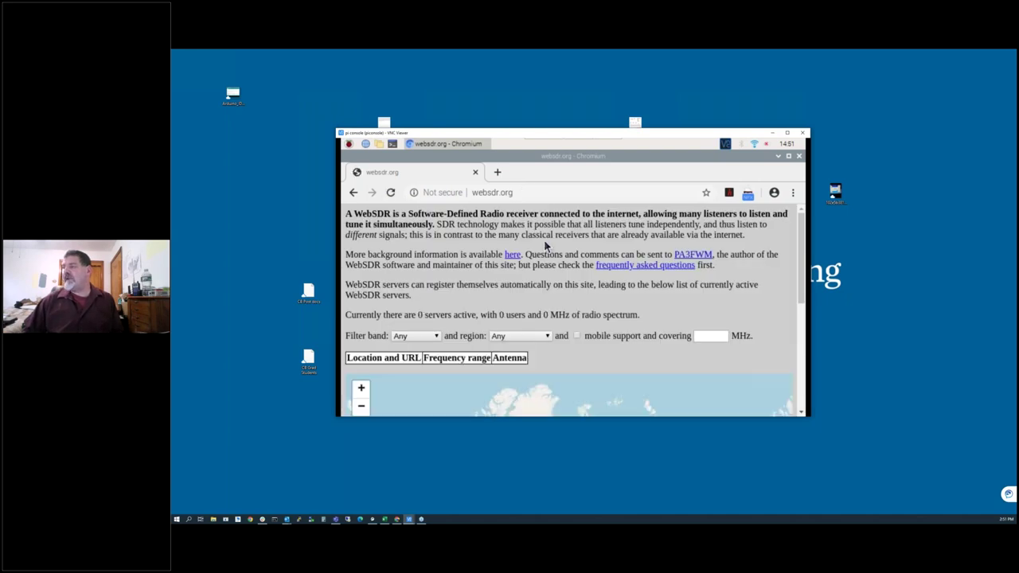
pyautogui.scroll(-3, 509, 262)
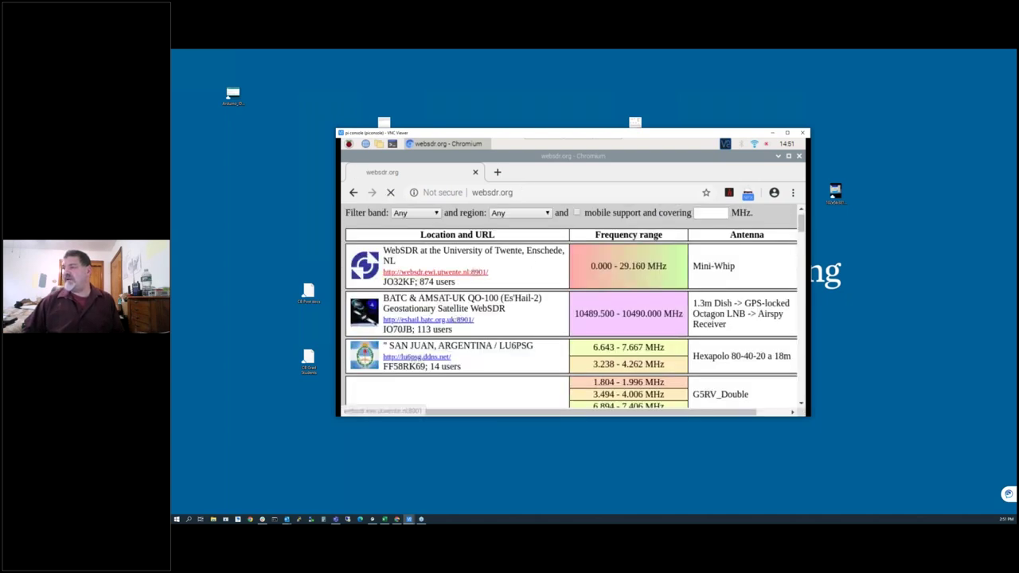
# Step: Open the University of Twente WebSDR in Enschede from the server list and start its audio
pyautogui.click(435, 272)
pyautogui.scroll(-1, 750, 250)
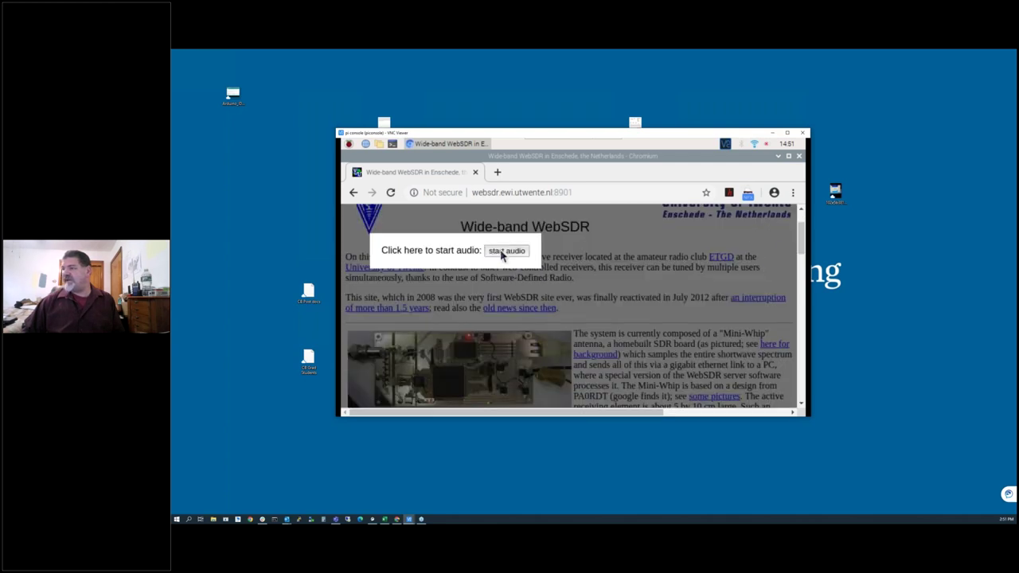
pyautogui.click(500, 251)
pyautogui.moveTo(804, 252); pyautogui.dragTo(799, 297)
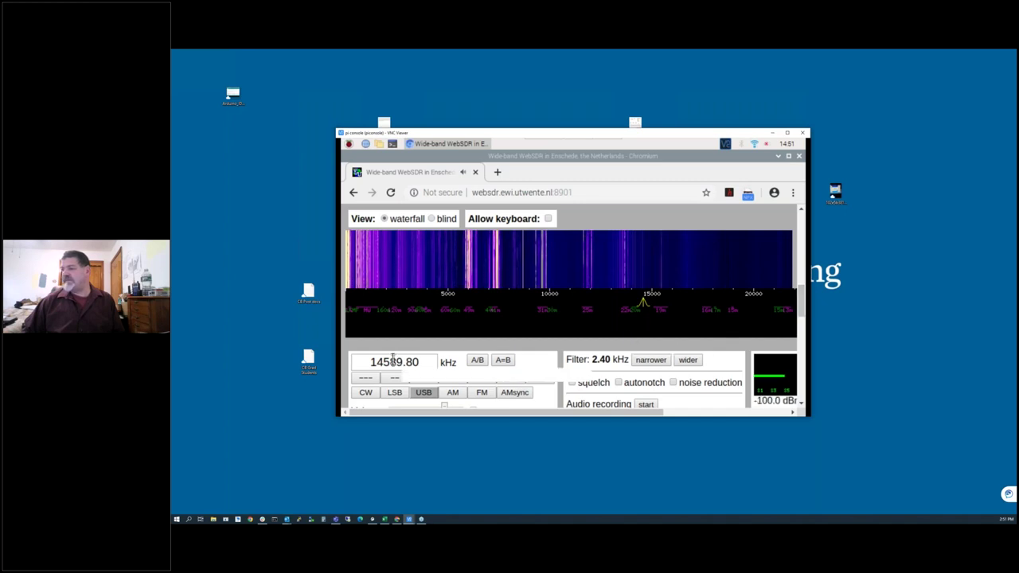
# Step: Tune the Twente receiver to 14200.80 kHz
pyautogui.moveTo(385, 363); pyautogui.dragTo(401, 363)
pyautogui.write('200')
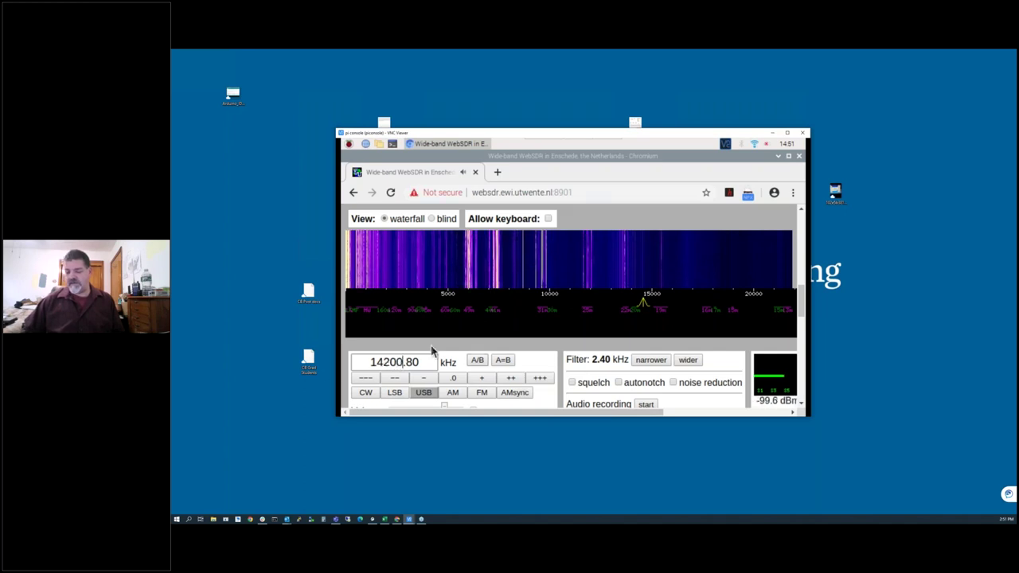
pyautogui.press('Return')
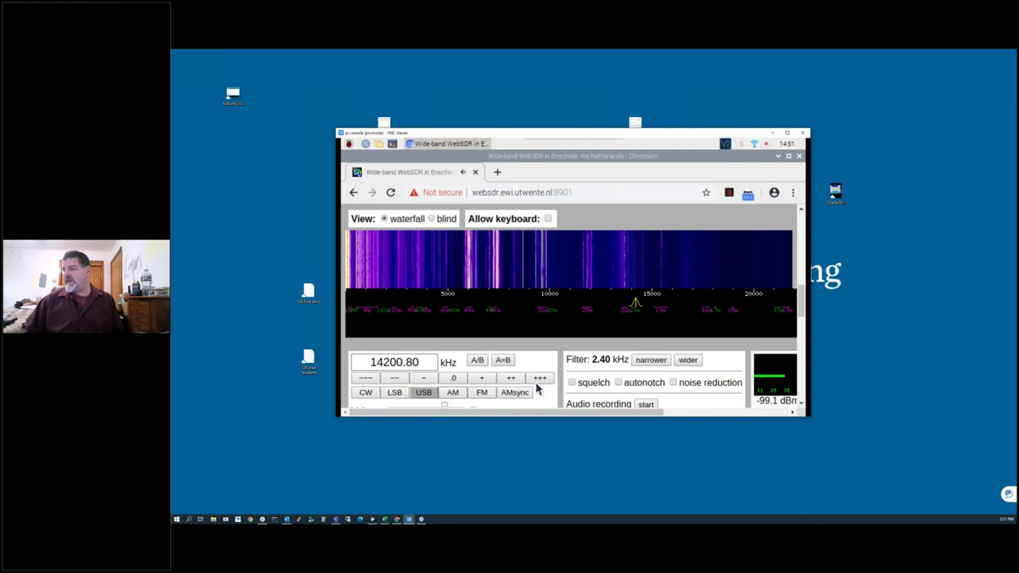
# Step: Zoom the waterfall in around the tuned frequency, put the browser in full screen, and shift the waterfall to about 14190–14270 kHz
pyautogui.scroll(-1, 602, 372)
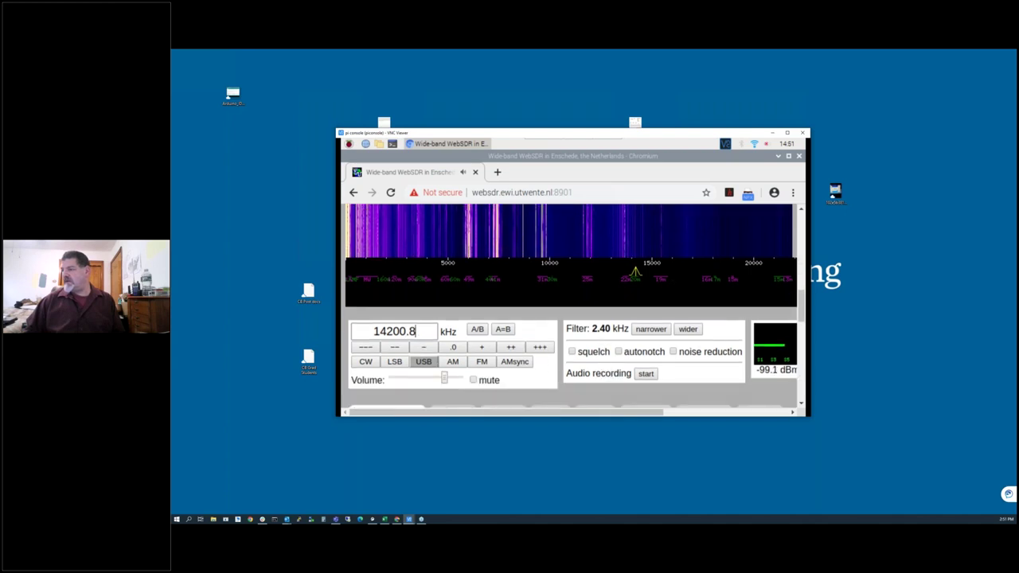
pyautogui.scroll(-1, 603, 366)
pyautogui.scroll(-2, 603, 366)
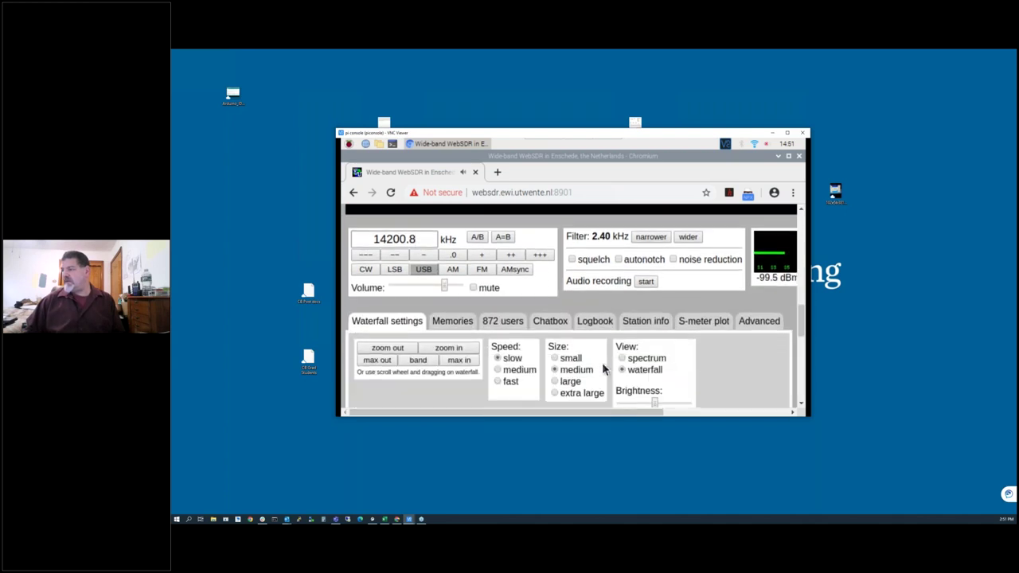
pyautogui.click(460, 352)
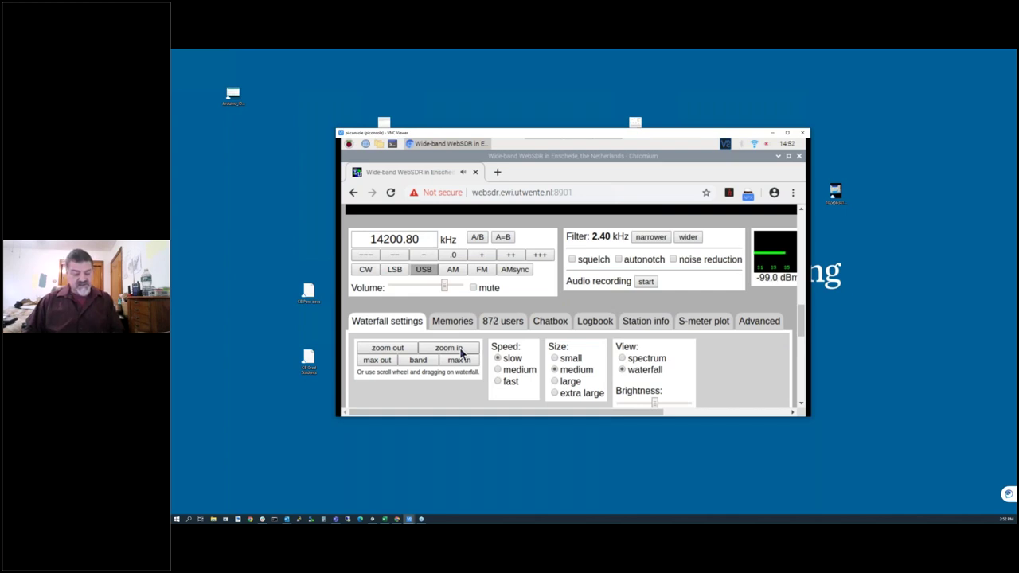
pyautogui.press('F11')
pyautogui.moveTo(802, 312); pyautogui.dragTo(801, 293)
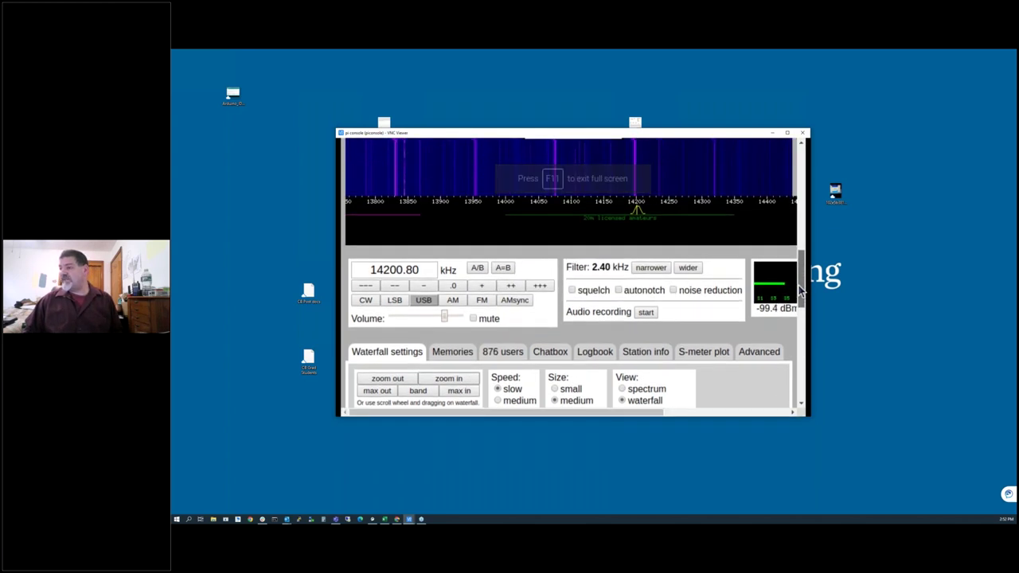
pyautogui.click(445, 379)
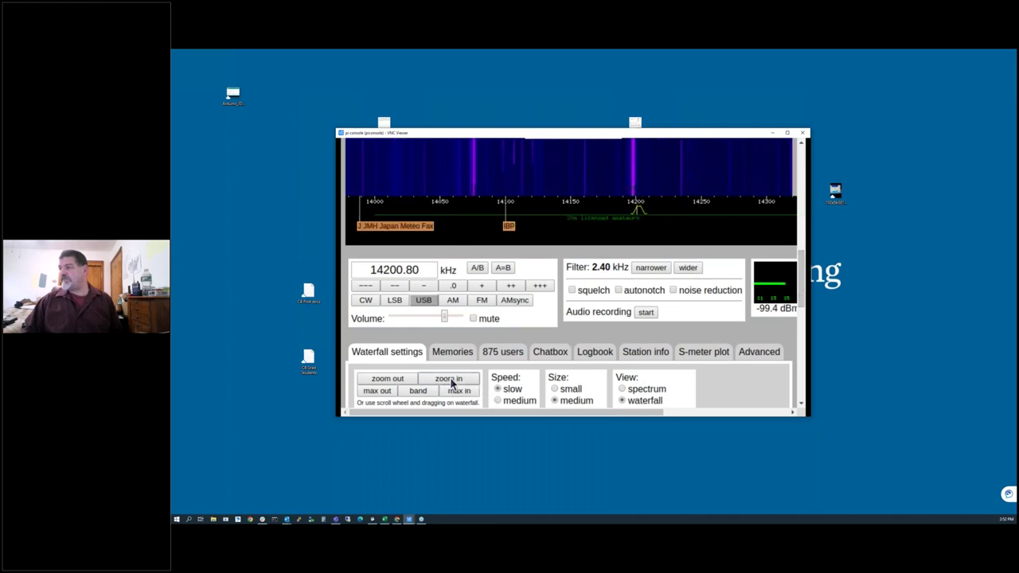
pyautogui.click(450, 381)
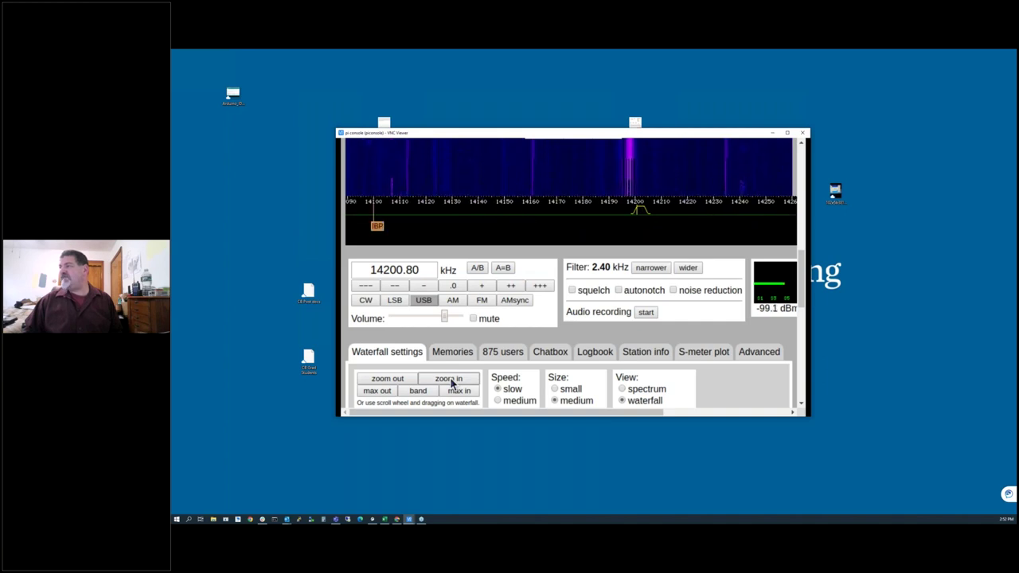
pyautogui.click(451, 381)
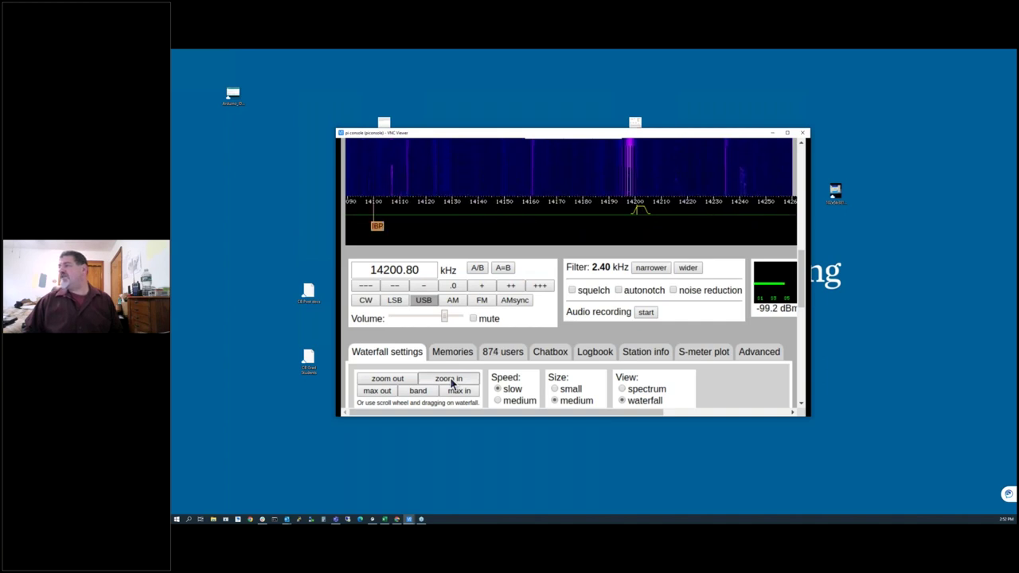
pyautogui.moveTo(734, 189); pyautogui.dragTo(543, 199)
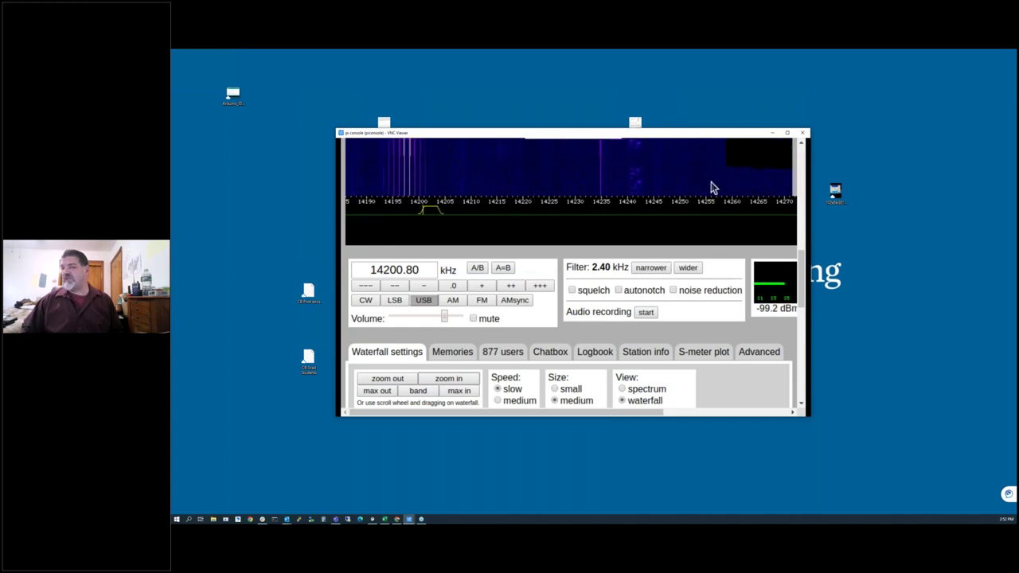
# Step: Leave full screen, return to the websdr.org server list and filter it by the North America region
pyautogui.click(422, 269)
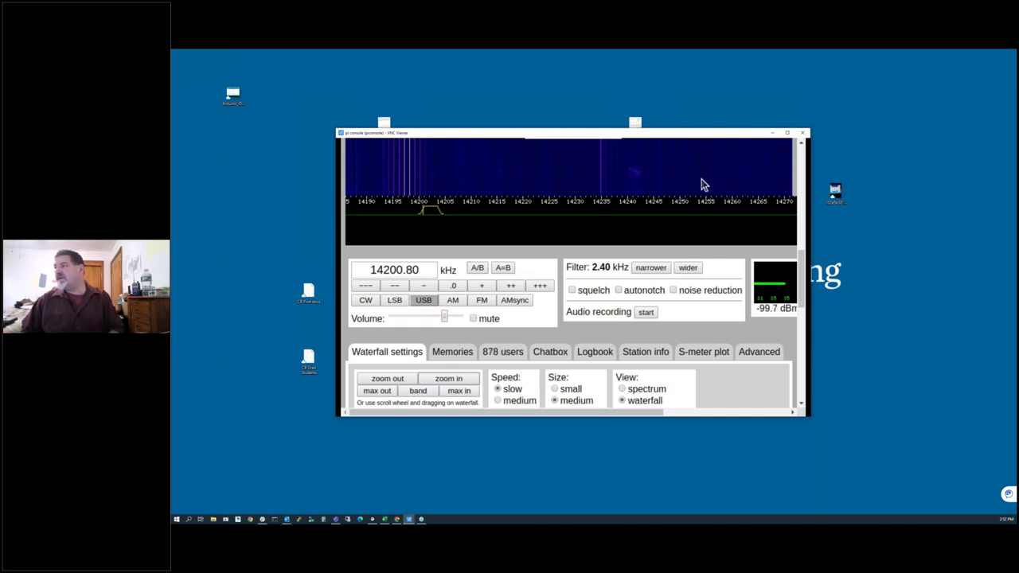
pyautogui.press('F11')
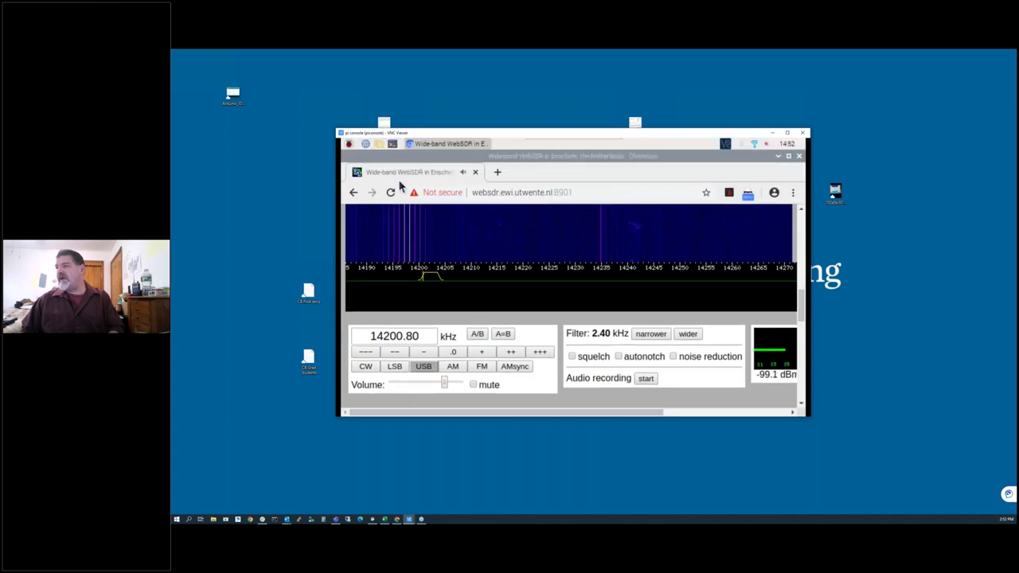
pyautogui.click(353, 194)
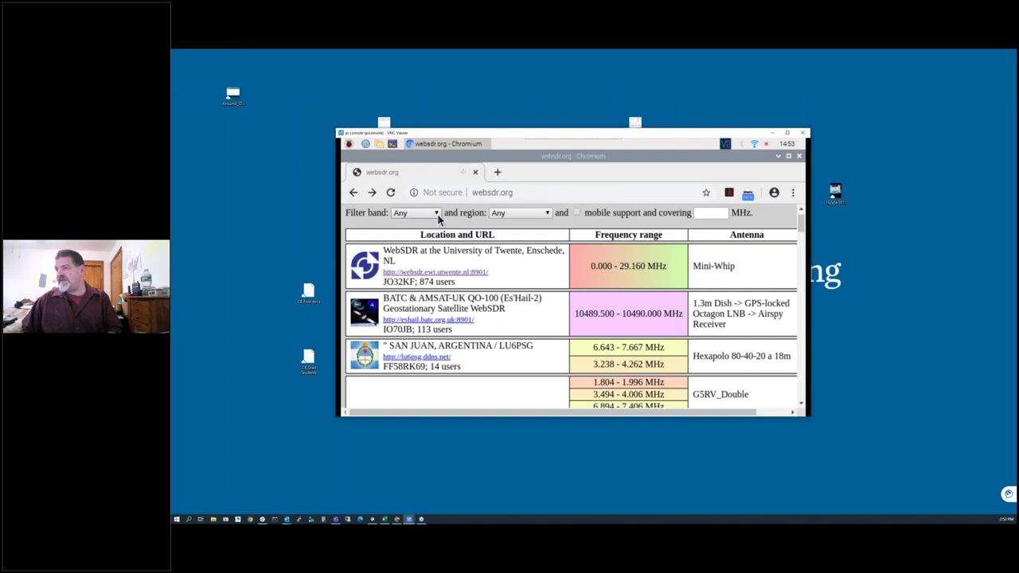
pyautogui.click(549, 212)
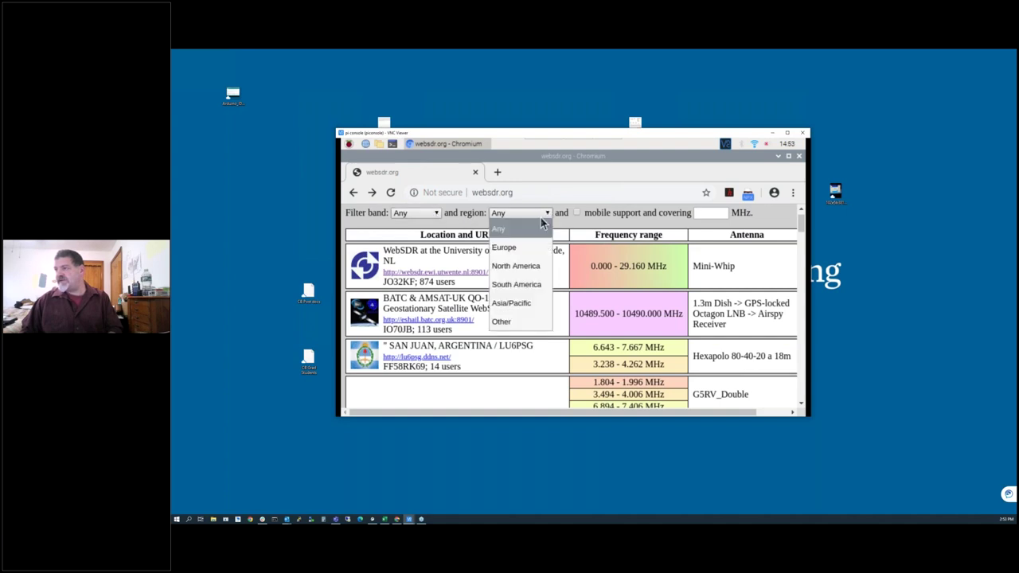
pyautogui.click(515, 268)
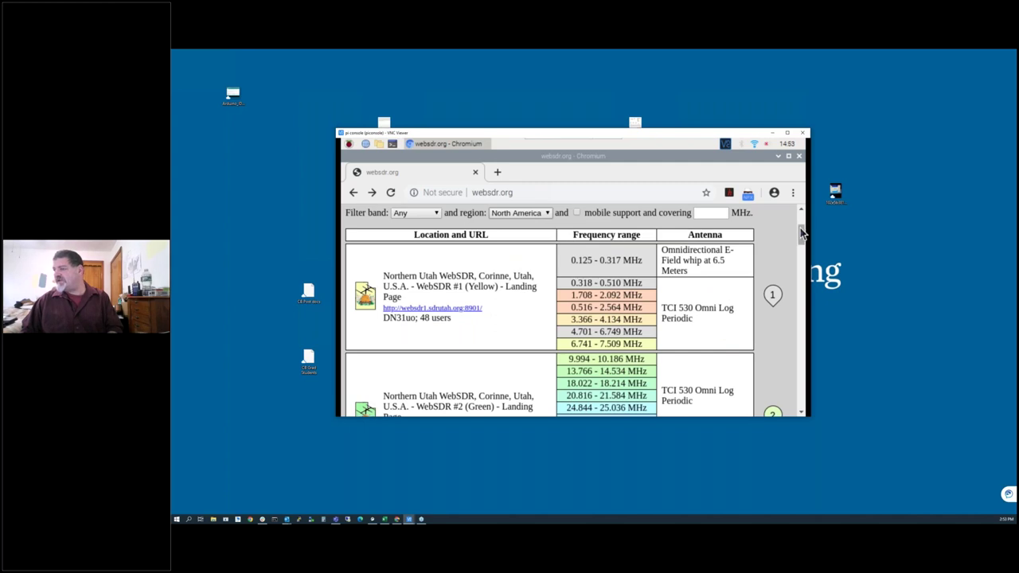
# Step: Open the K3FEF and W3TKP WebSDR in Milford, Pennsylvania, and switch it to the 20m band
pyautogui.scroll(-4, 518, 291)
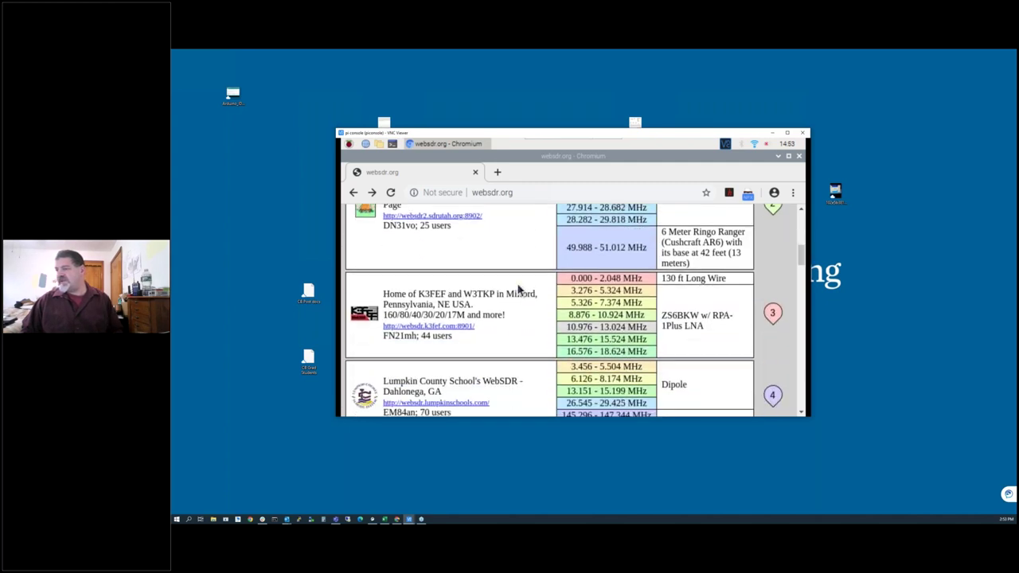
pyautogui.click(430, 326)
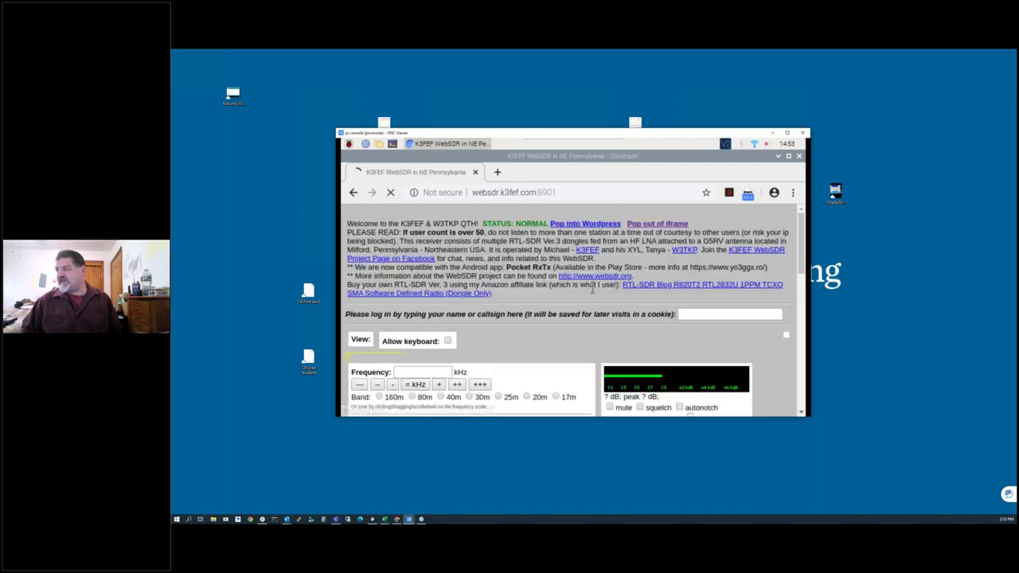
pyautogui.scroll(-3, 592, 290)
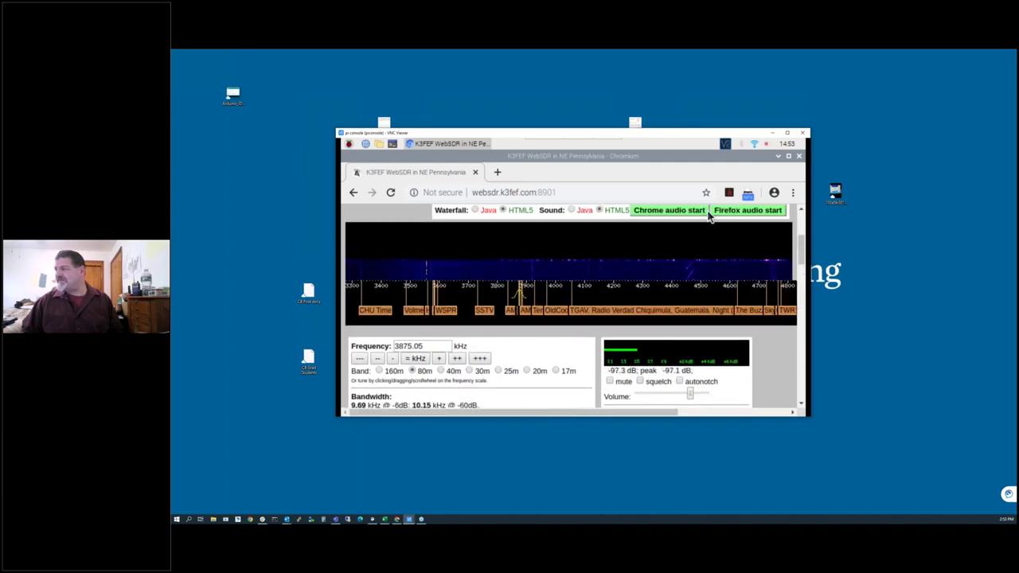
pyautogui.click(528, 371)
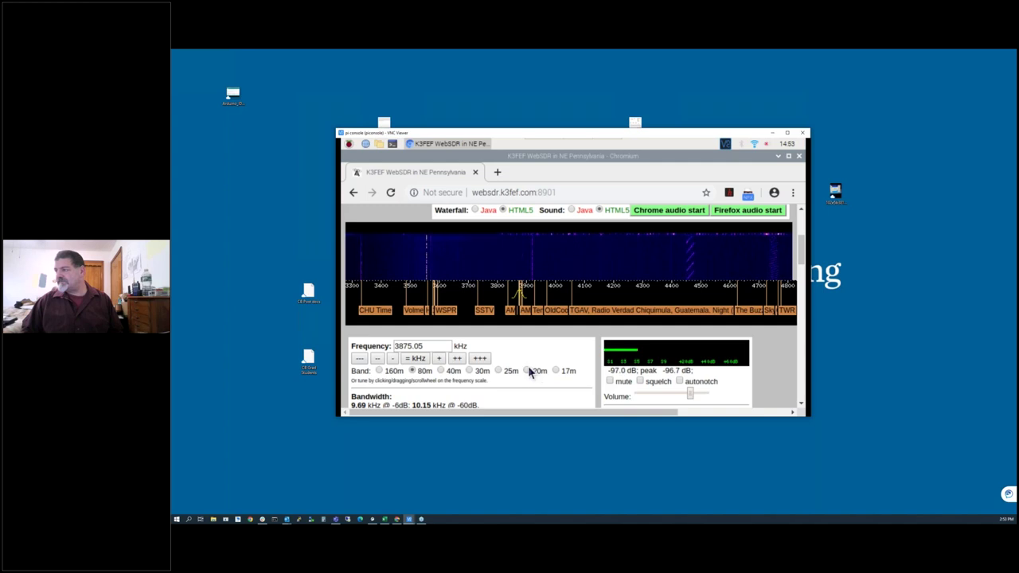
pyautogui.click(579, 299)
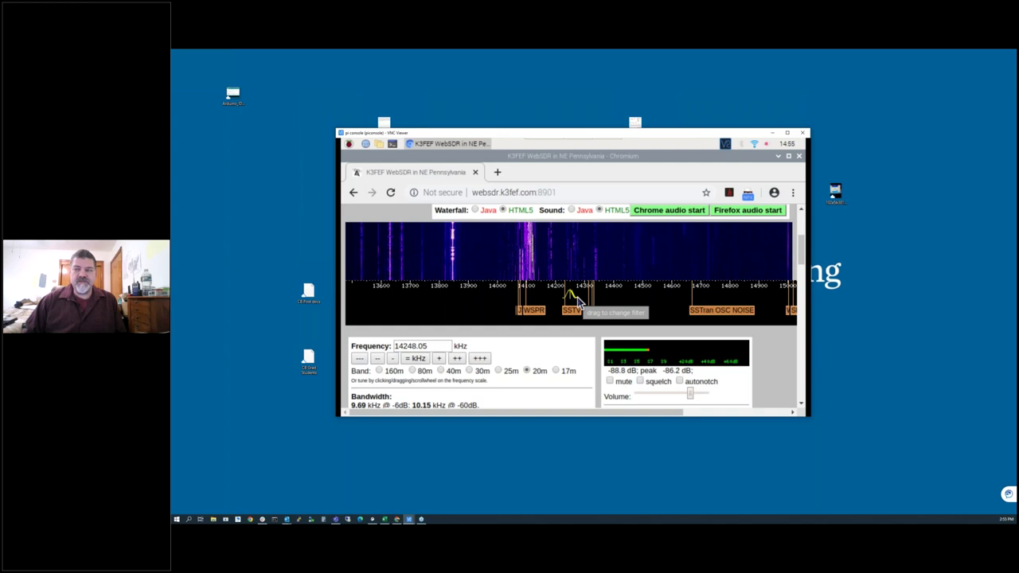
# Step: Minimize the browser and look over the Raspberry Pi's application categories without launching anything
pyautogui.click(779, 156)
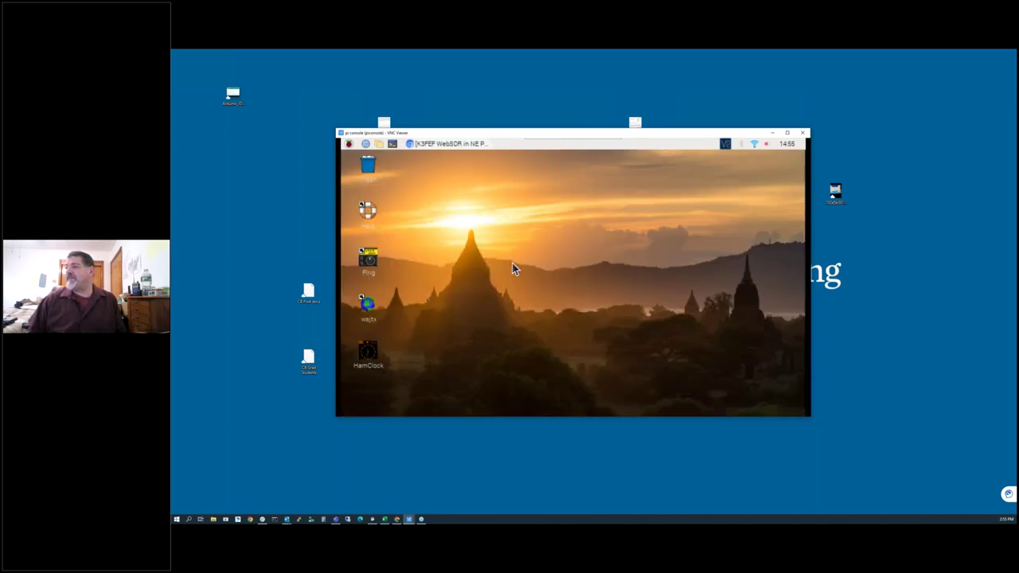
pyautogui.click(349, 143)
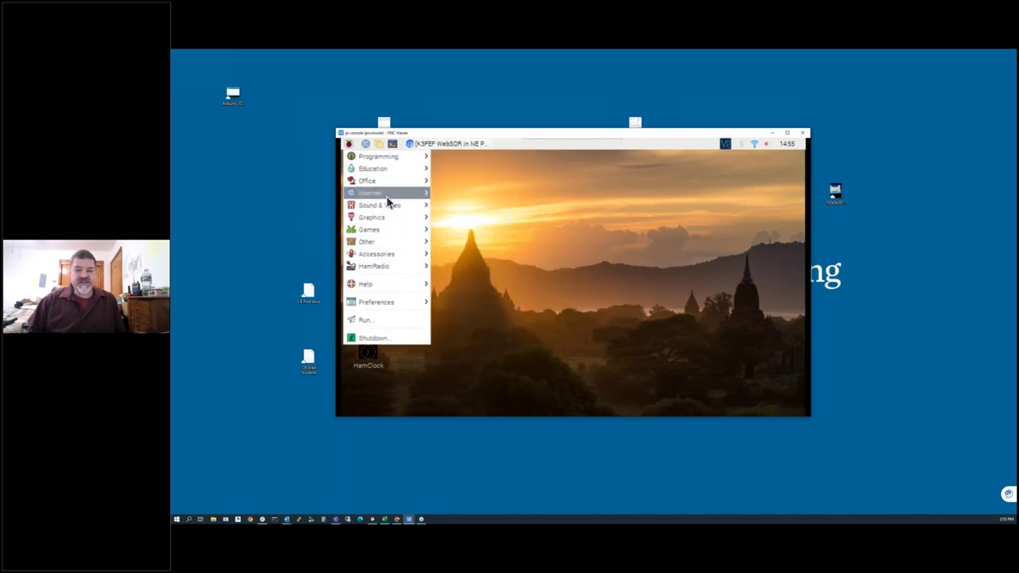
pyautogui.moveTo(386, 196)
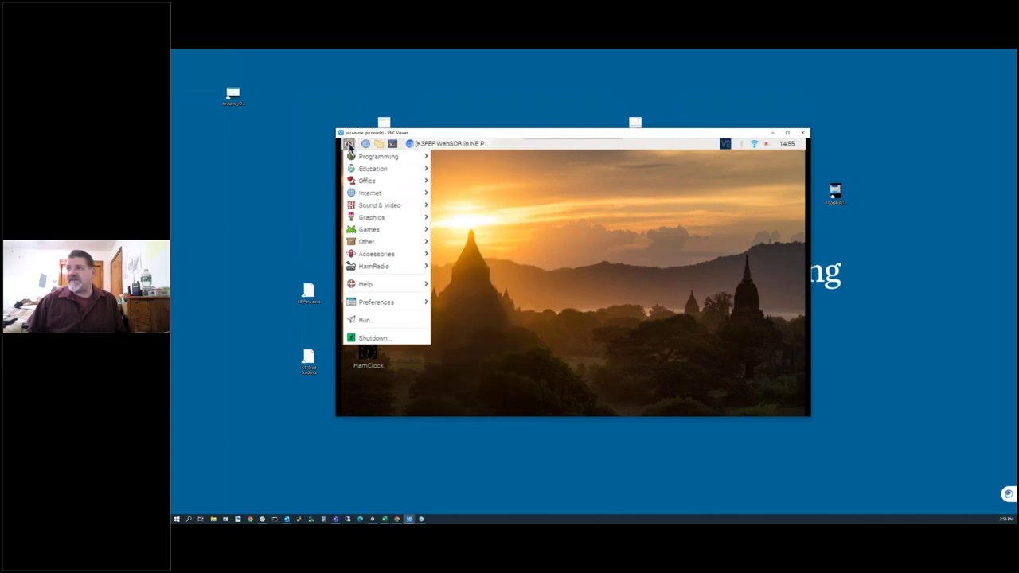
pyautogui.click(622, 211)
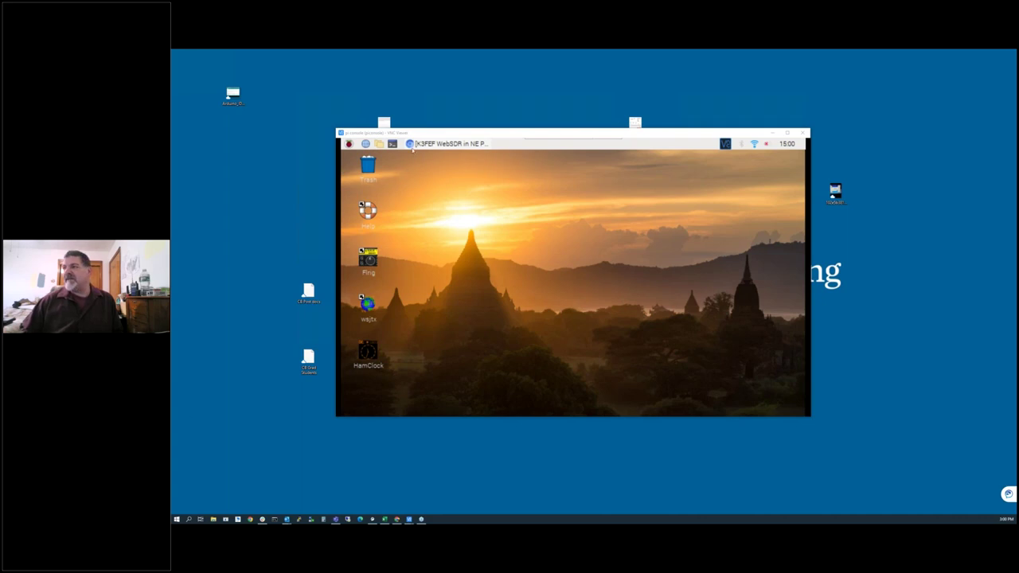
# Step: Restore the Chromium window and search the web for "pi fm raspberry pi"
pyautogui.click(433, 144)
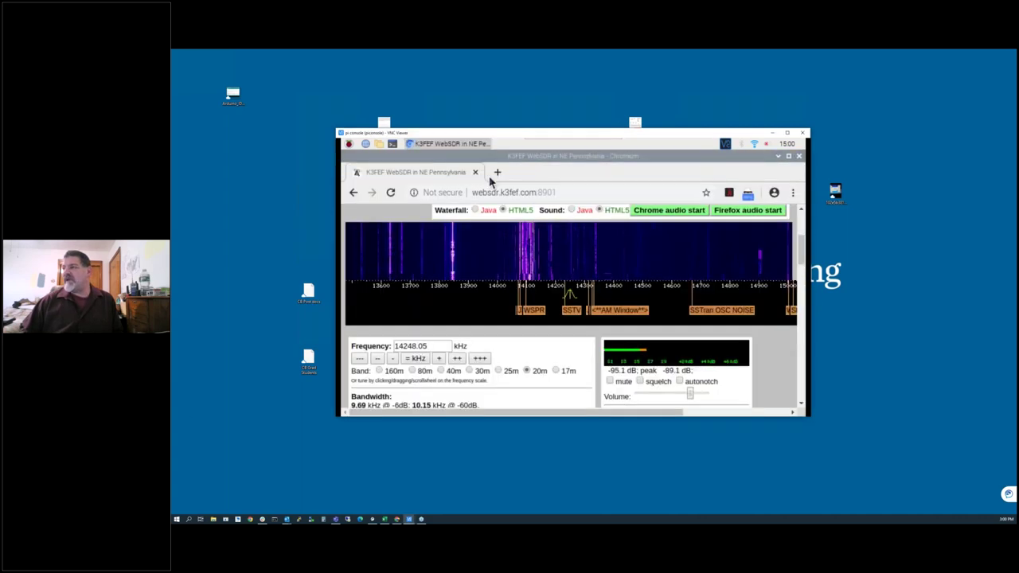
pyautogui.click(499, 192)
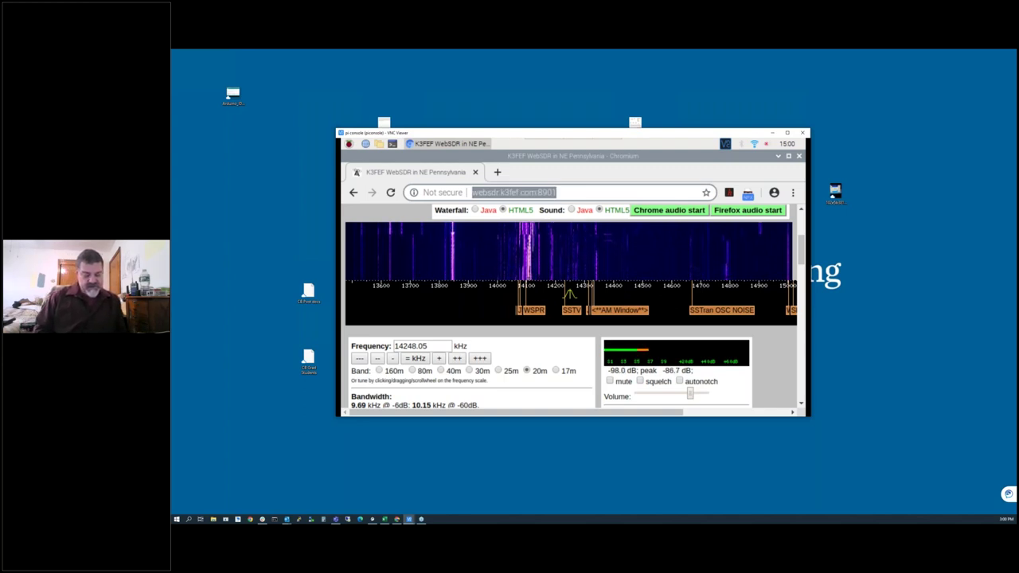
pyautogui.write('pi fm')
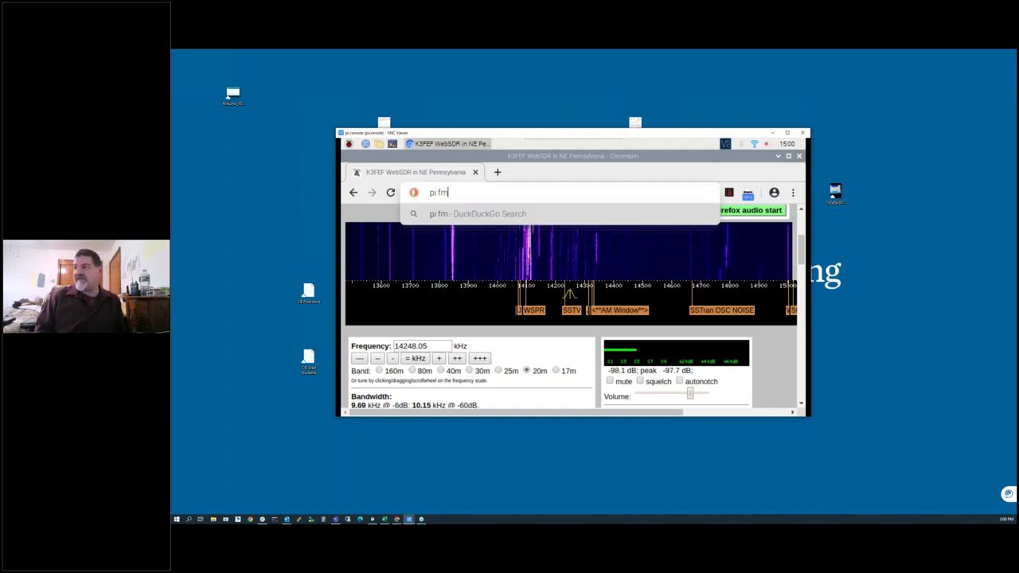
pyautogui.write(' rasp')
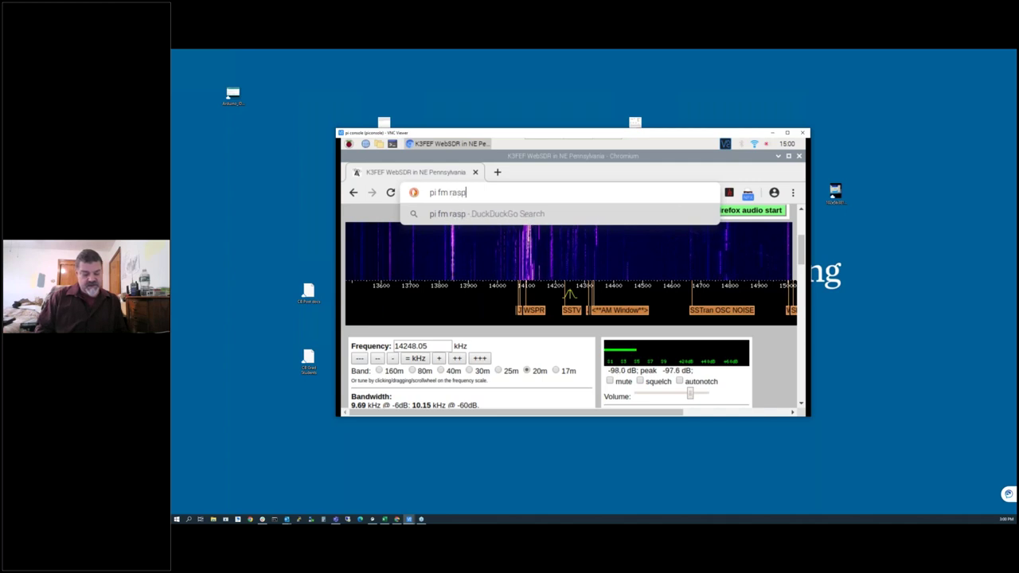
pyautogui.write('berry pi')
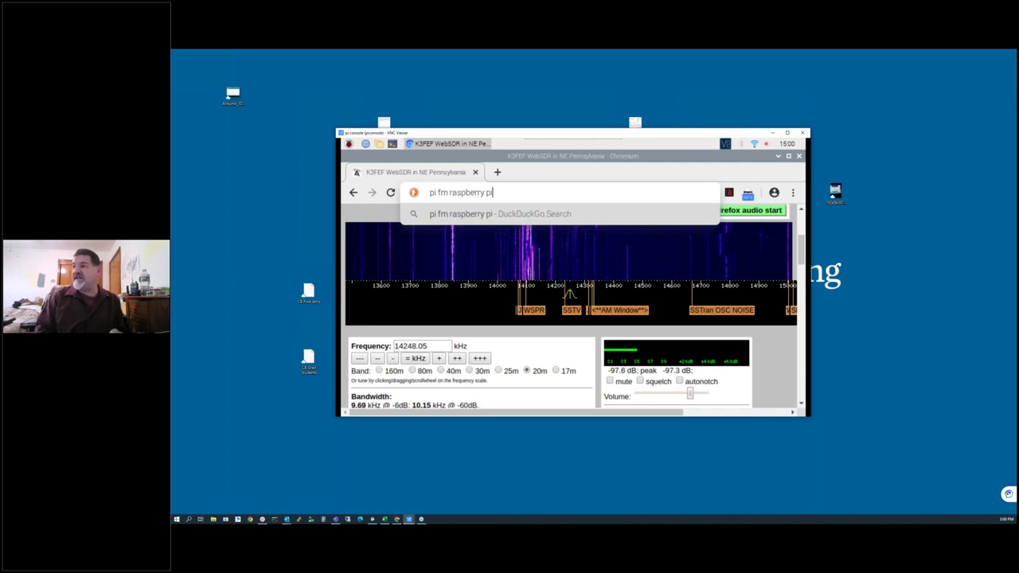
pyautogui.press('Return')
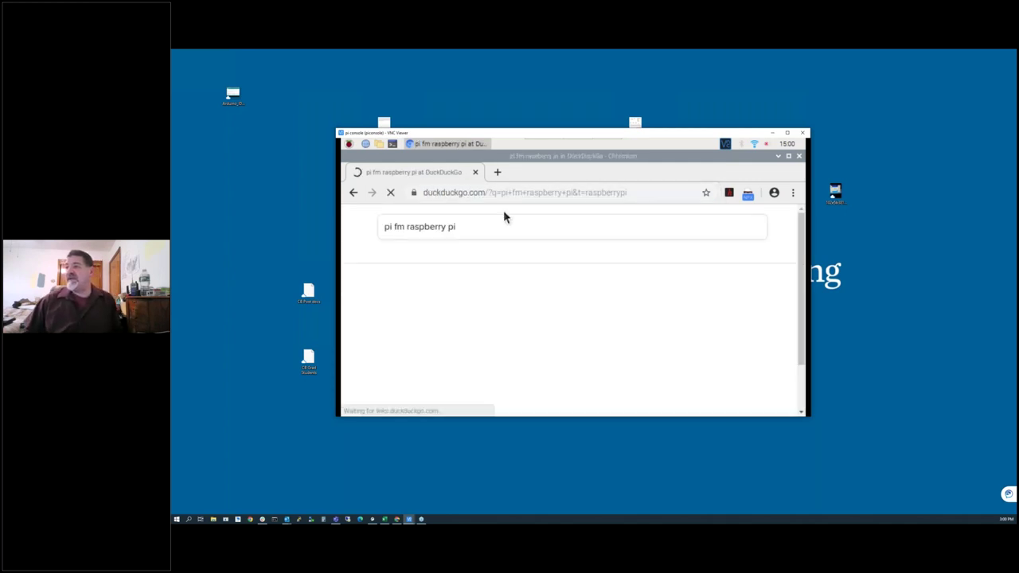
# Step: Open the Instructables search result "FM Radio (Raspberry Pi) : 4 Steps"
pyautogui.scroll(-2, 506, 270)
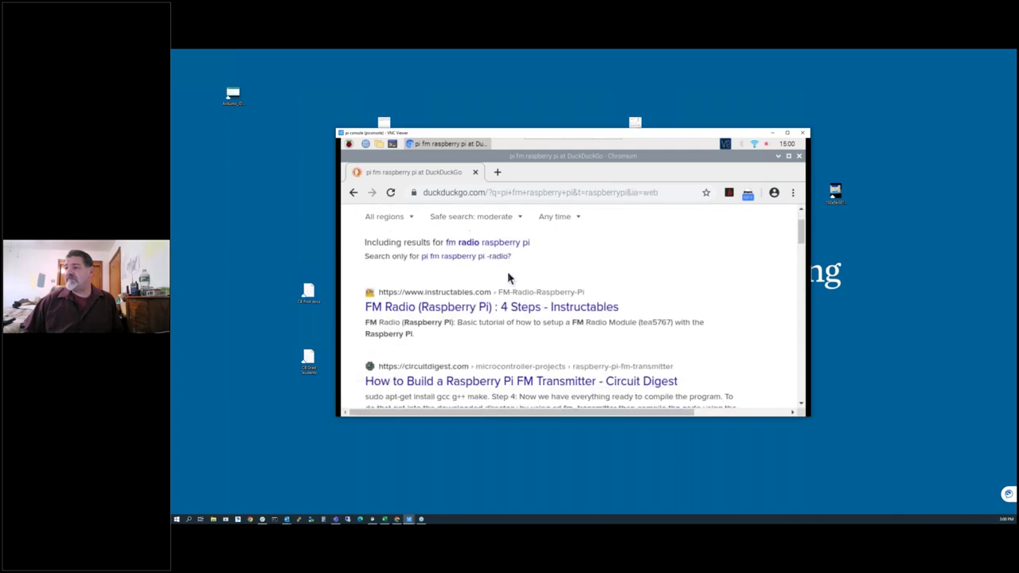
pyautogui.scroll(-1, 507, 273)
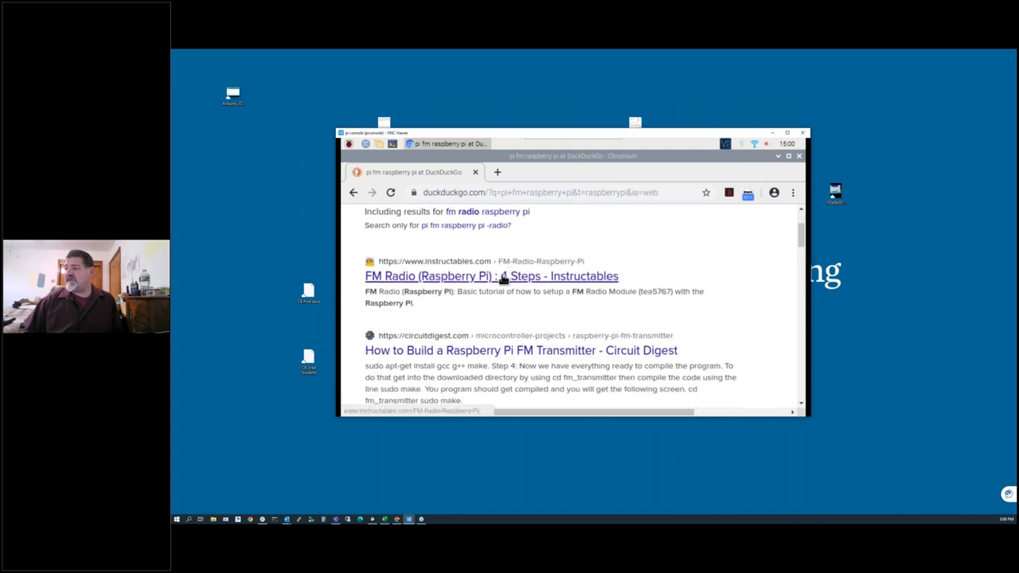
pyautogui.click(503, 277)
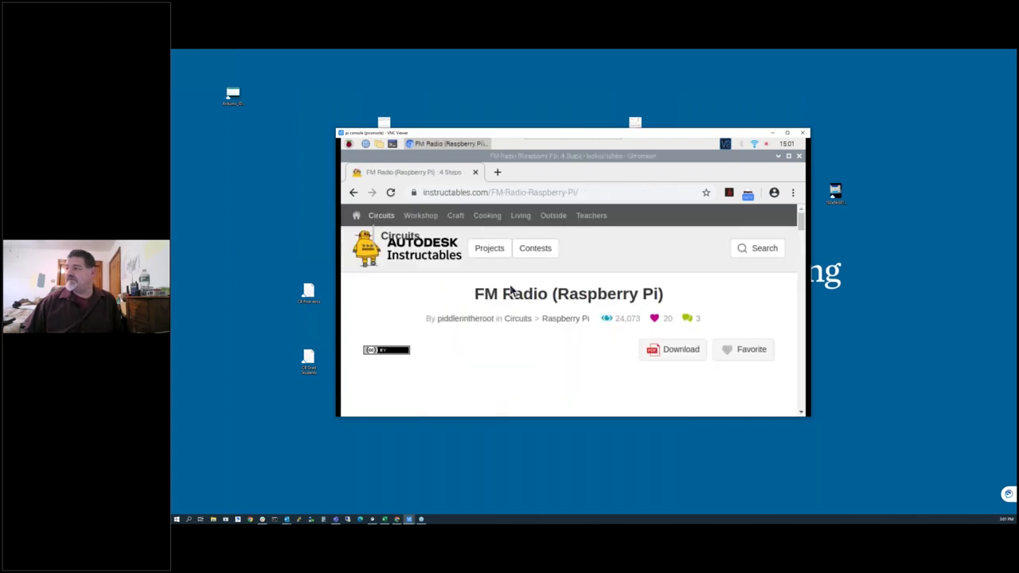
# Step: Look through the Instructables FM Radio tutorial, from the module photo and introduction to the parts and wiring images
pyautogui.scroll(-3, 510, 291)
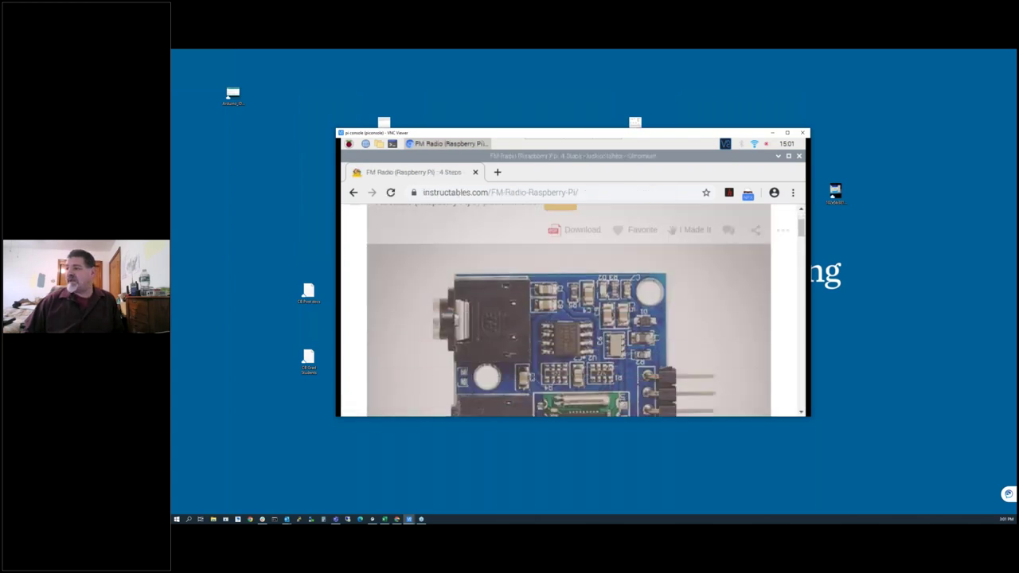
pyautogui.scroll(-5, 523, 289)
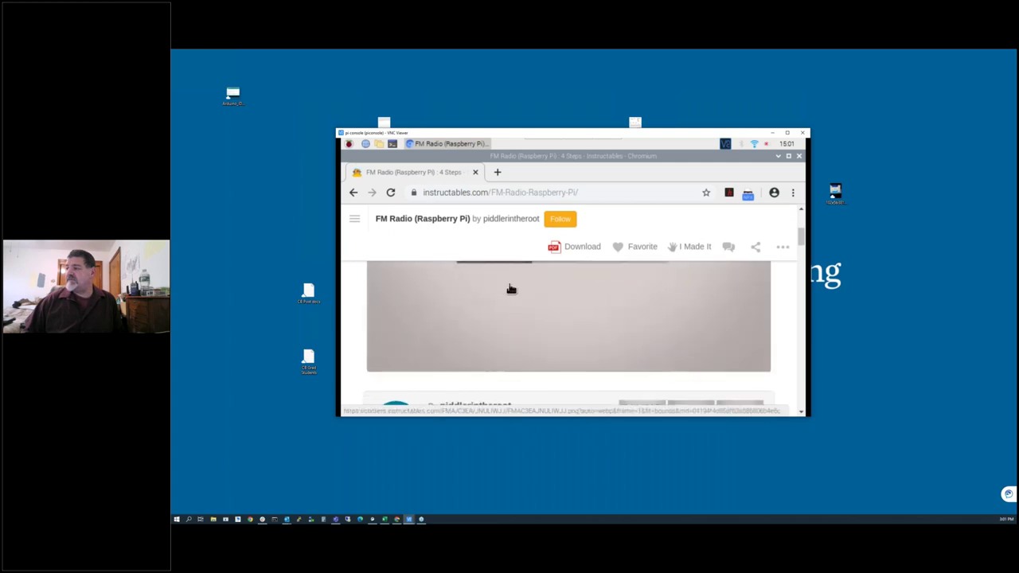
pyautogui.scroll(-2, 568, 335)
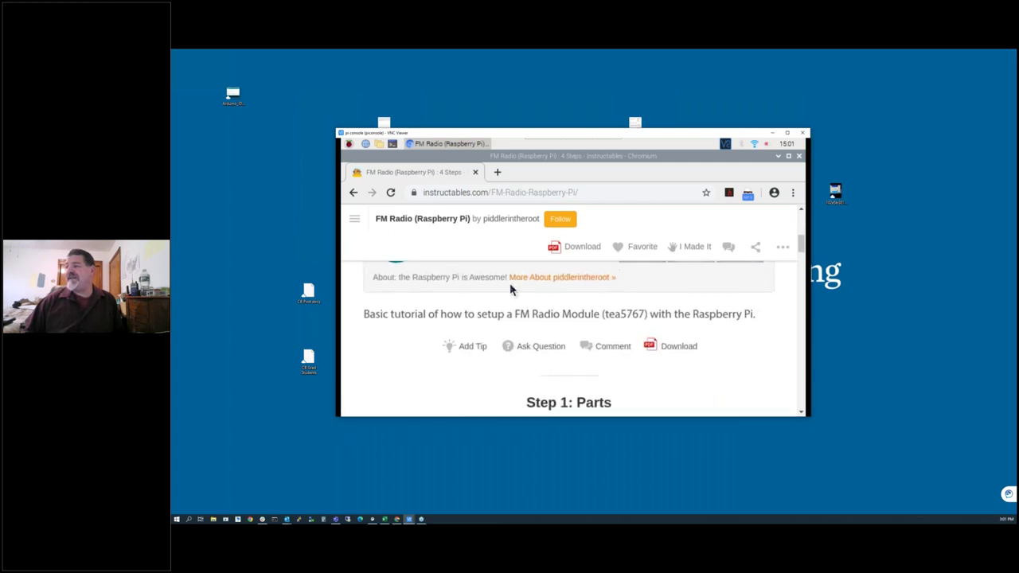
pyautogui.scroll(-5, 511, 289)
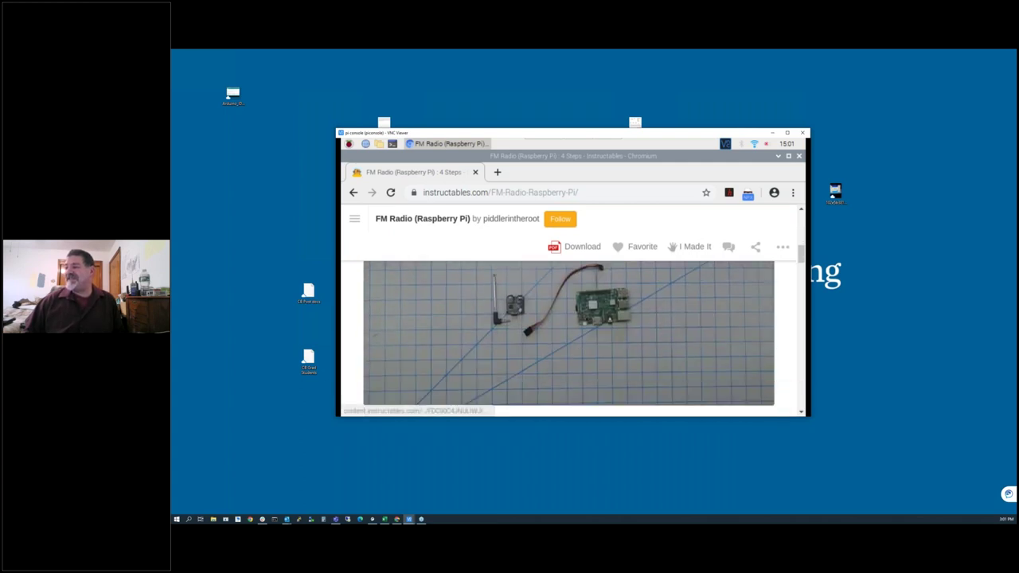
pyautogui.scroll(3, 509, 288)
pyautogui.scroll(-3, 509, 288)
pyautogui.scroll(-6, 510, 288)
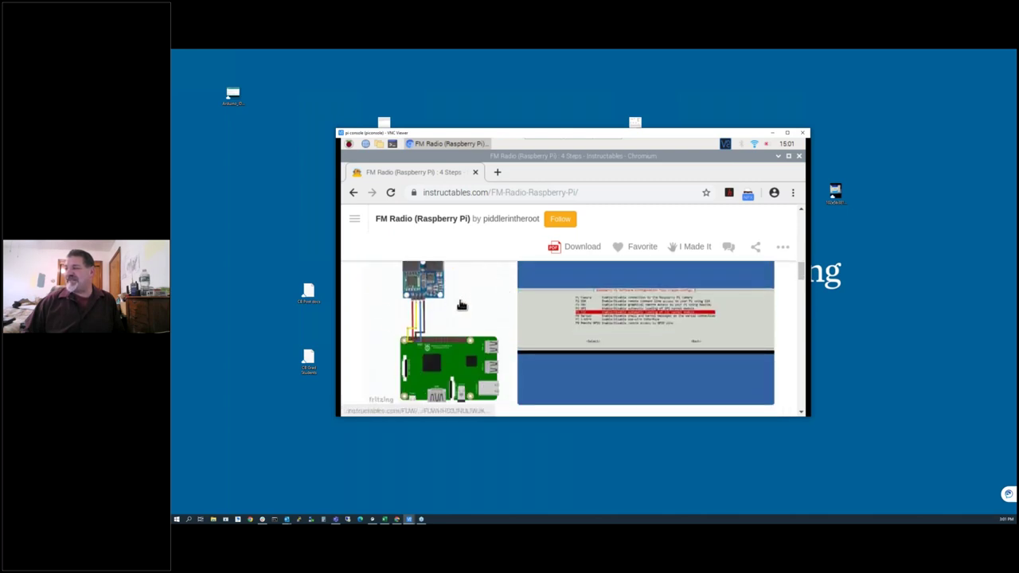
pyautogui.scroll(-3, 505, 292)
# Step: Return to the search results and open the Circuit Digest article "How to Build a Raspberry Pi FM Transmitter"
pyautogui.click(353, 192)
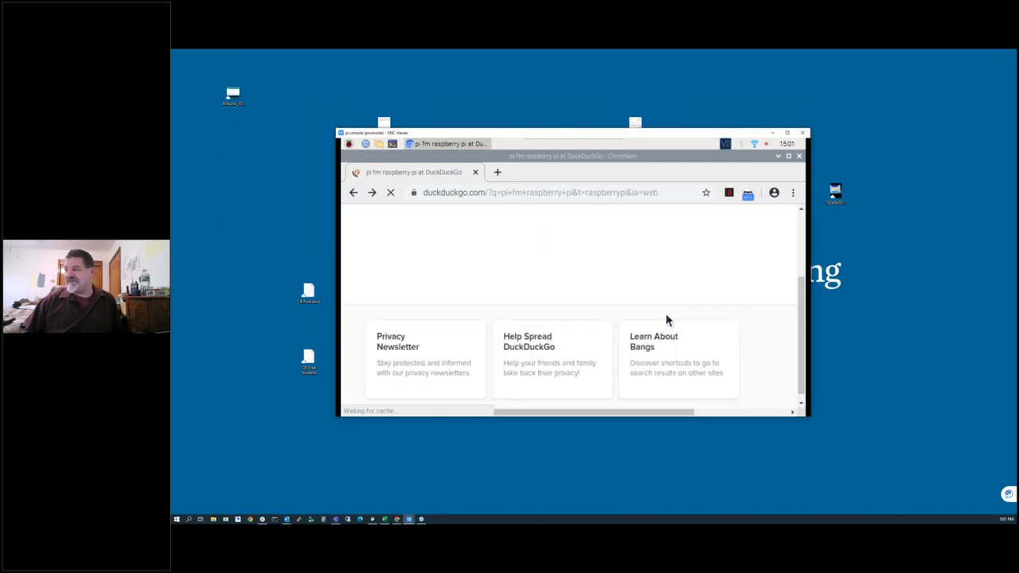
pyautogui.scroll(-3, 664, 321)
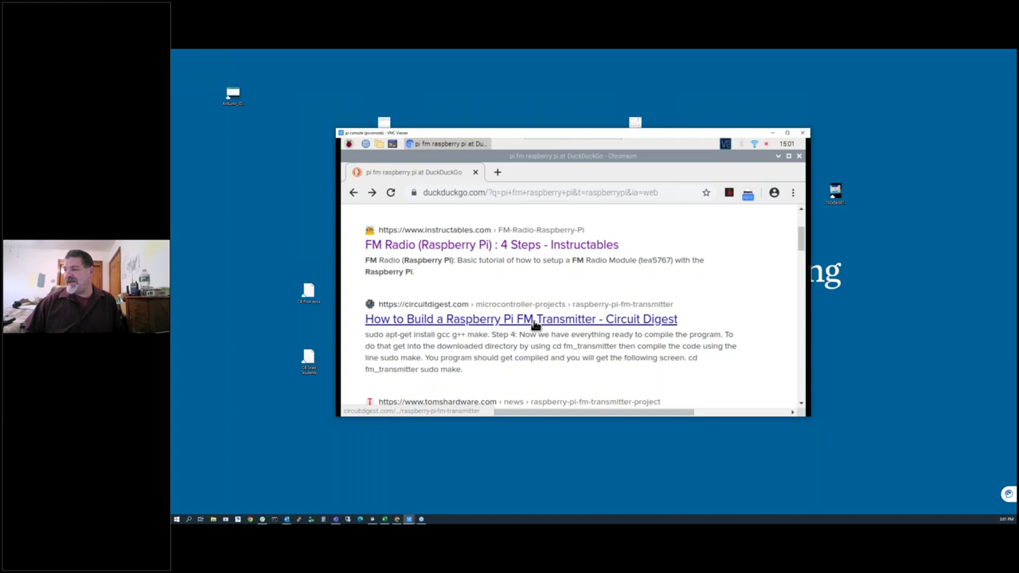
pyautogui.click(534, 320)
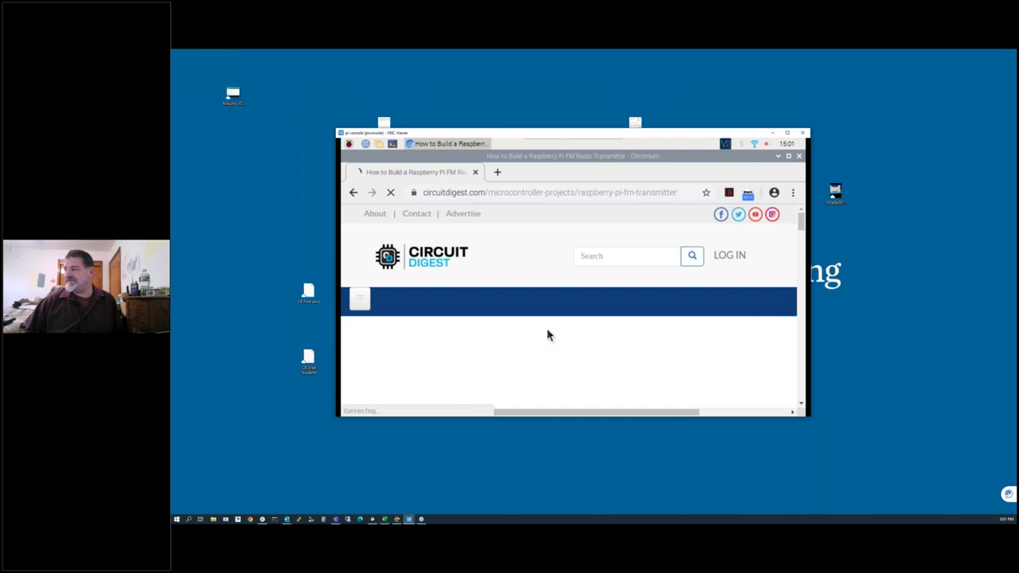
# Step: Dismiss the Circuit Digest notification request and continue past the full-page advertisement to the article
pyautogui.scroll(-2, 545, 327)
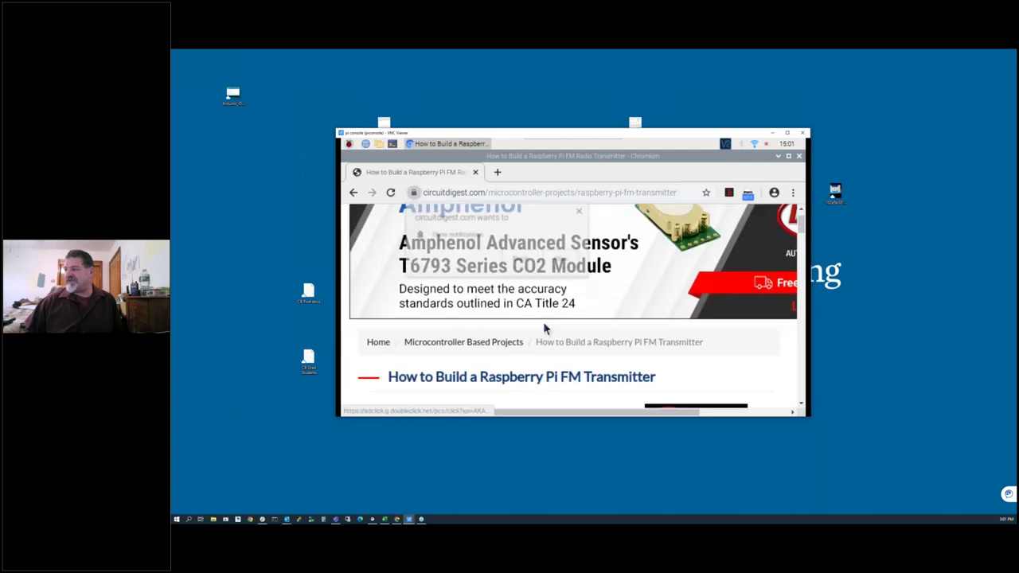
pyautogui.click(519, 258)
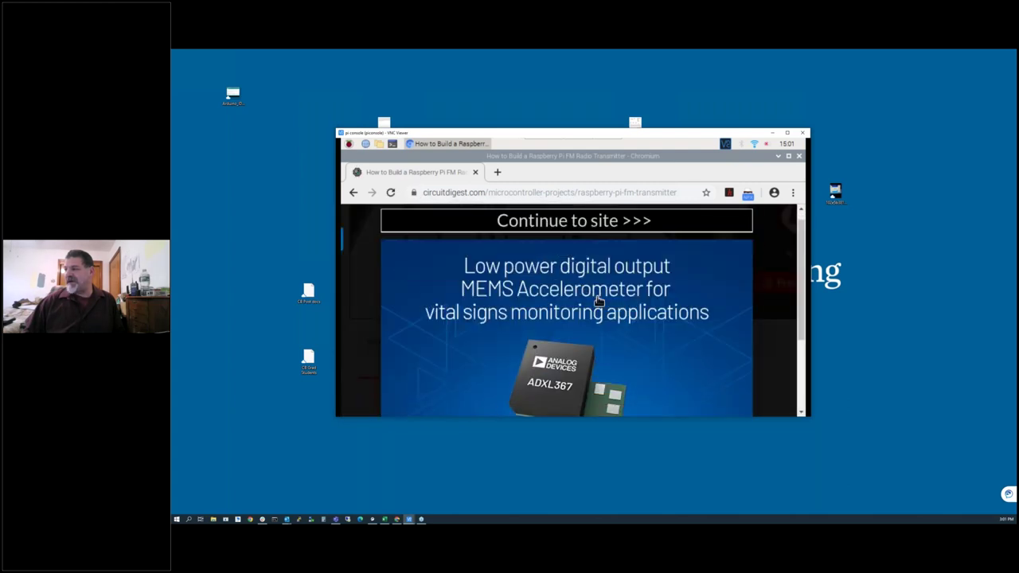
pyautogui.scroll(-2, 629, 318)
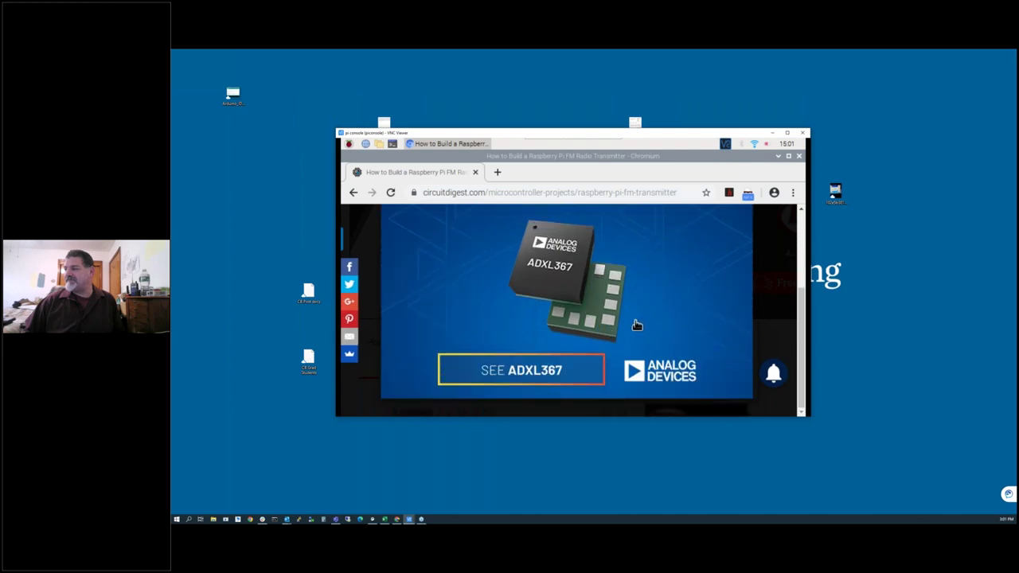
pyautogui.scroll(2, 661, 299)
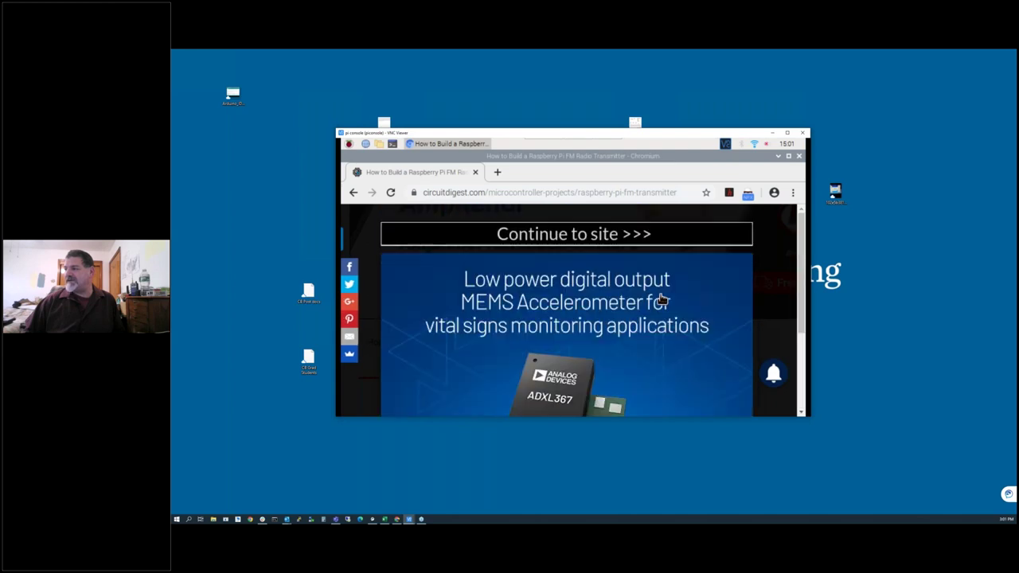
pyautogui.scroll(-2, 661, 300)
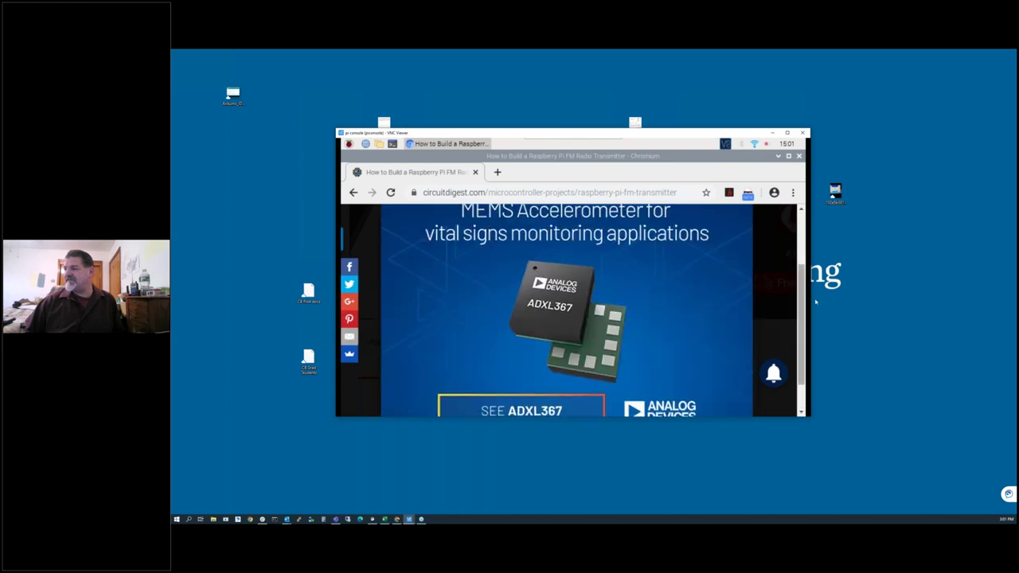
pyautogui.scroll(2, 803, 302)
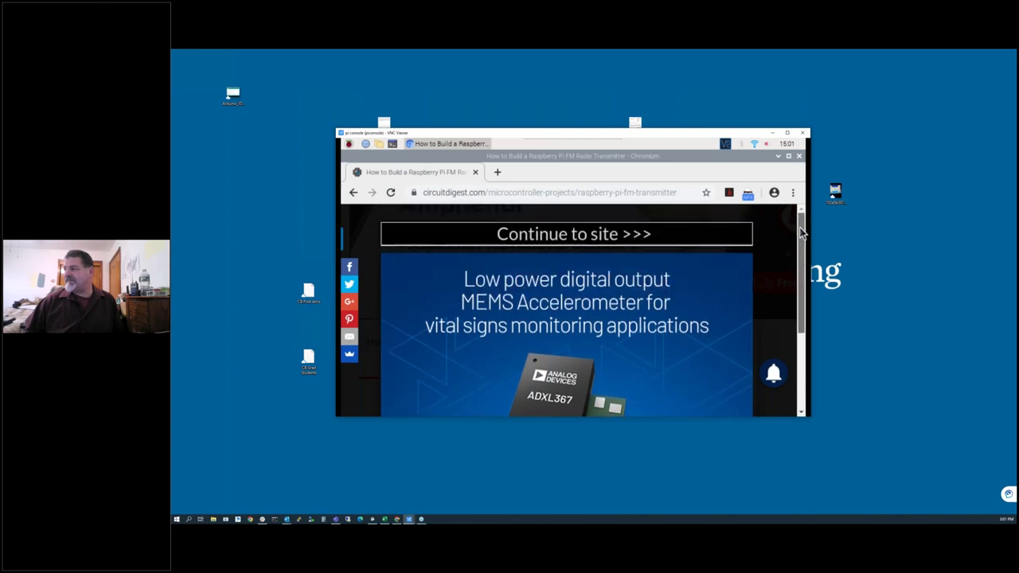
pyautogui.click(617, 237)
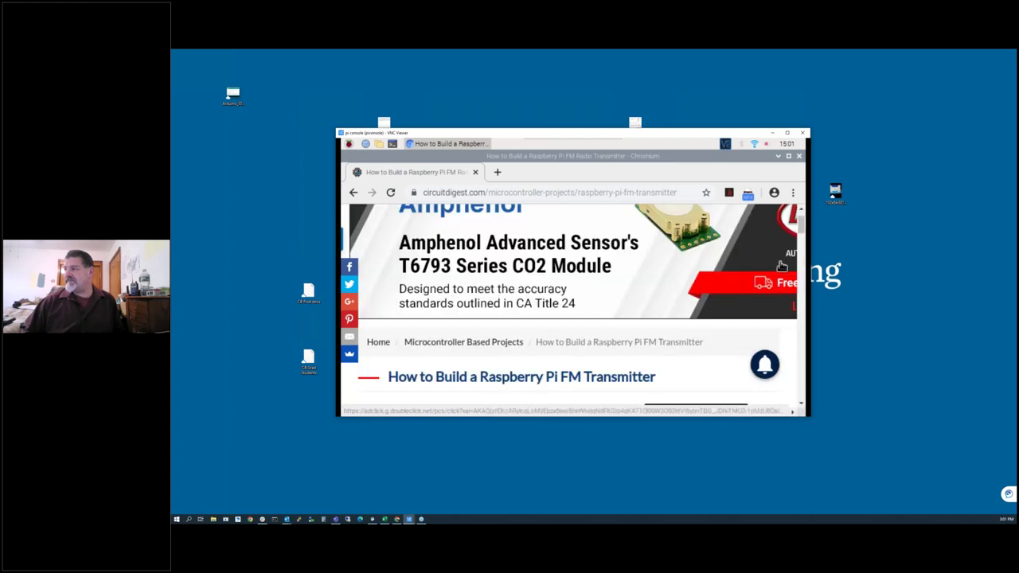
# Step: Read through the FM transmitter article's introduction, prerequisites, terminal login instructions and the start of the conversion steps
pyautogui.scroll(-5, 802, 231)
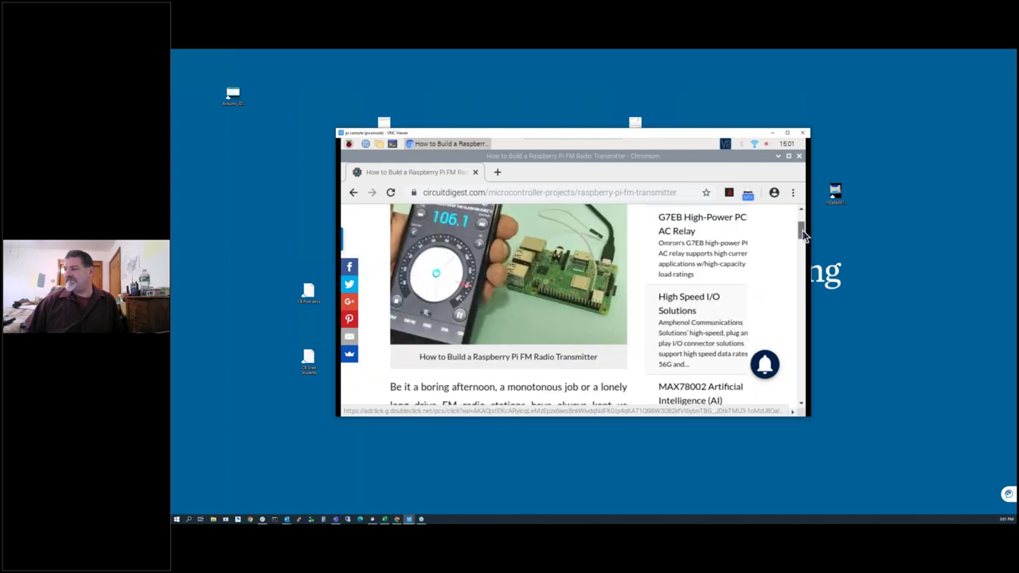
pyautogui.scroll(-2, 804, 232)
pyautogui.scroll(-5, 804, 232)
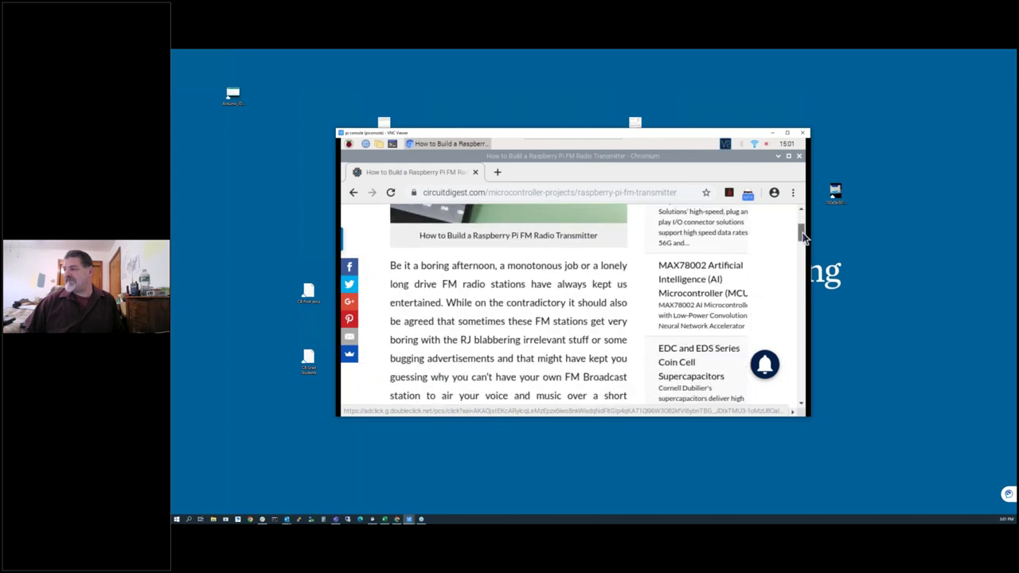
pyautogui.scroll(-7, 802, 239)
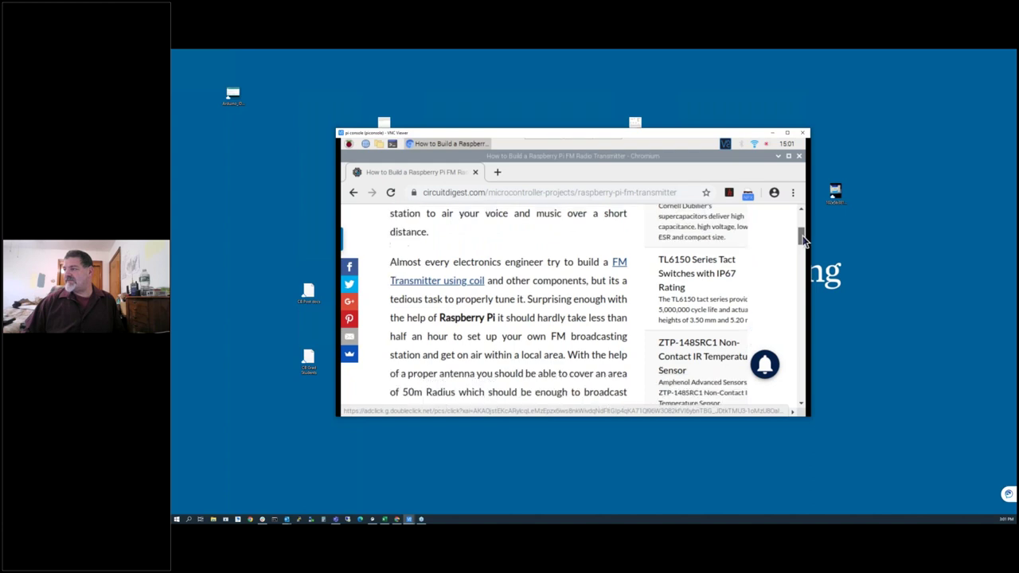
pyautogui.scroll(-5, 803, 246)
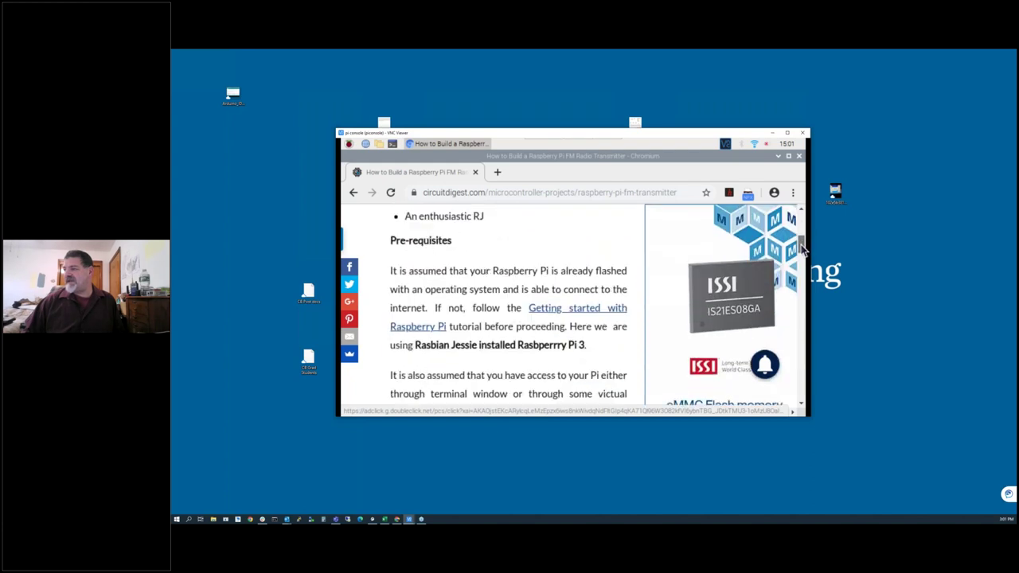
pyautogui.scroll(-3, 802, 249)
pyautogui.moveTo(802, 252); pyautogui.dragTo(793, 269)
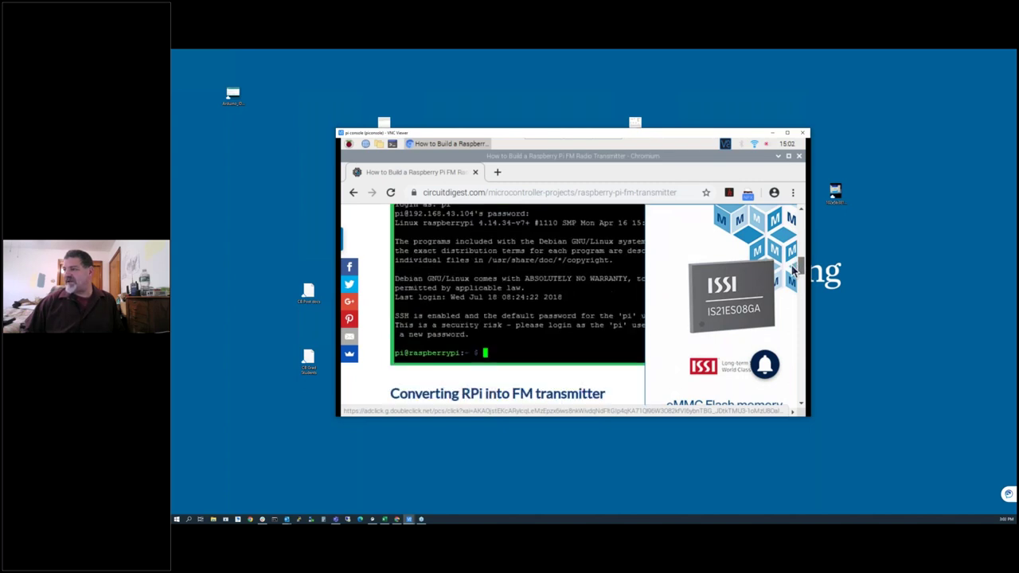
pyautogui.scroll(5, 791, 267)
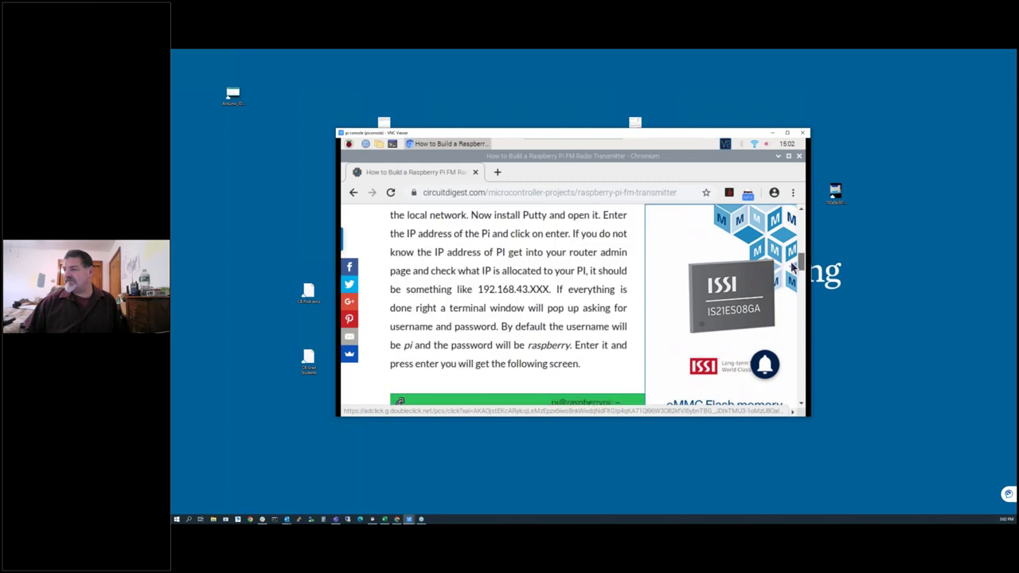
pyautogui.scroll(-5, 792, 270)
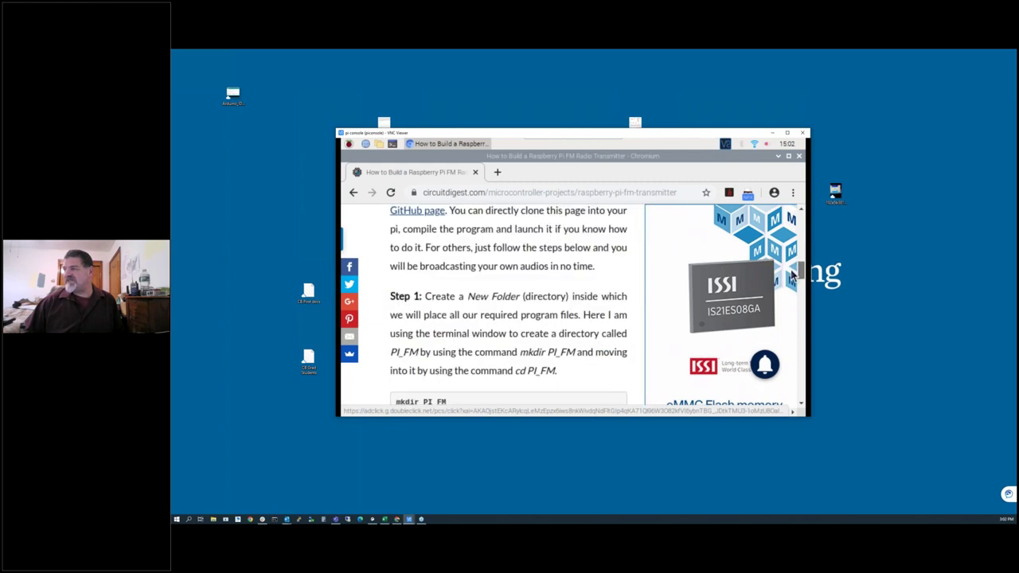
# Step: Open the GitHub page linked under "Converting RPi into FM transmitter" and view the fm_transmitter repository's file list
pyautogui.scroll(2, 792, 275)
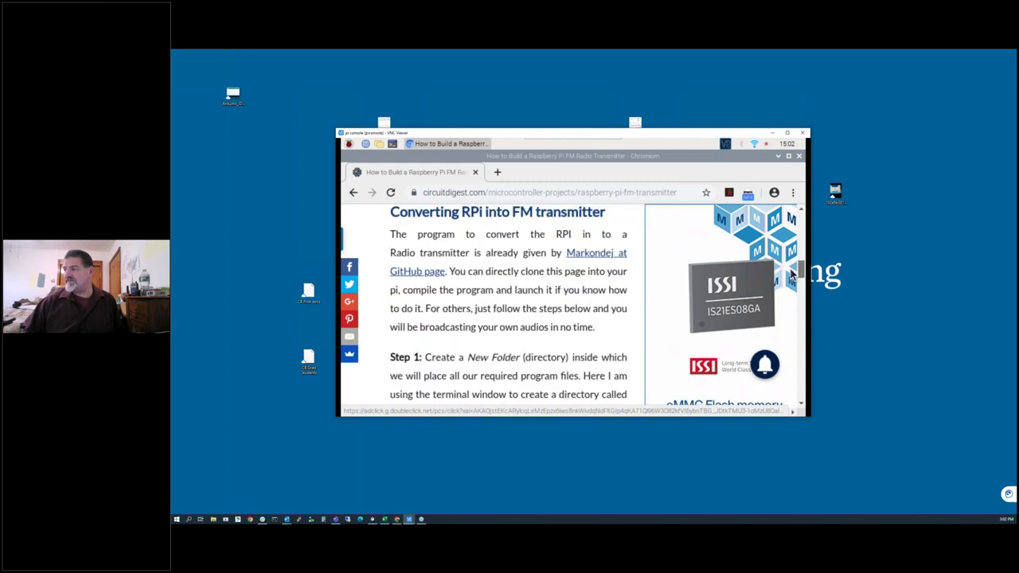
pyautogui.click(603, 256)
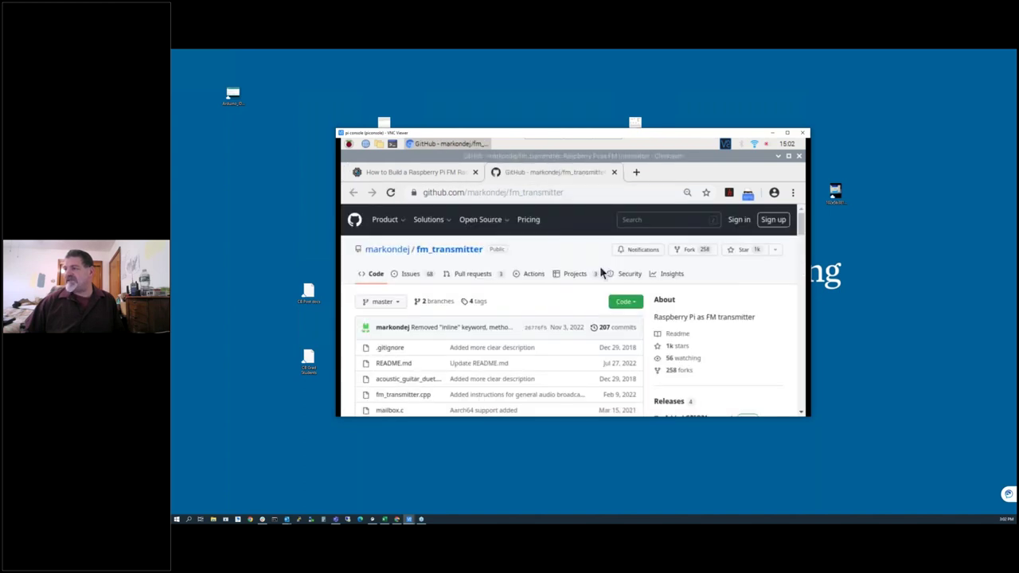
pyautogui.scroll(-1, 519, 313)
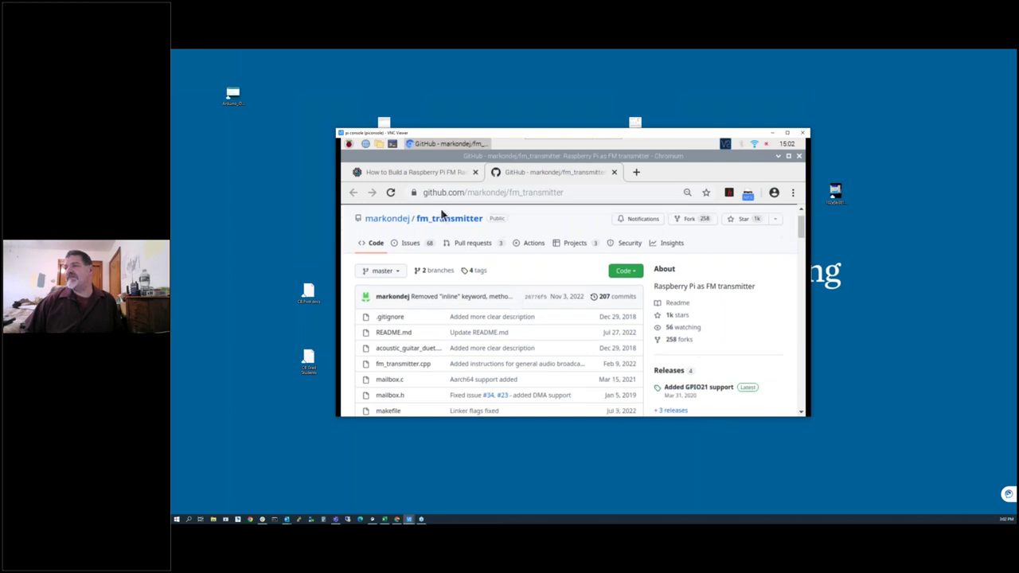